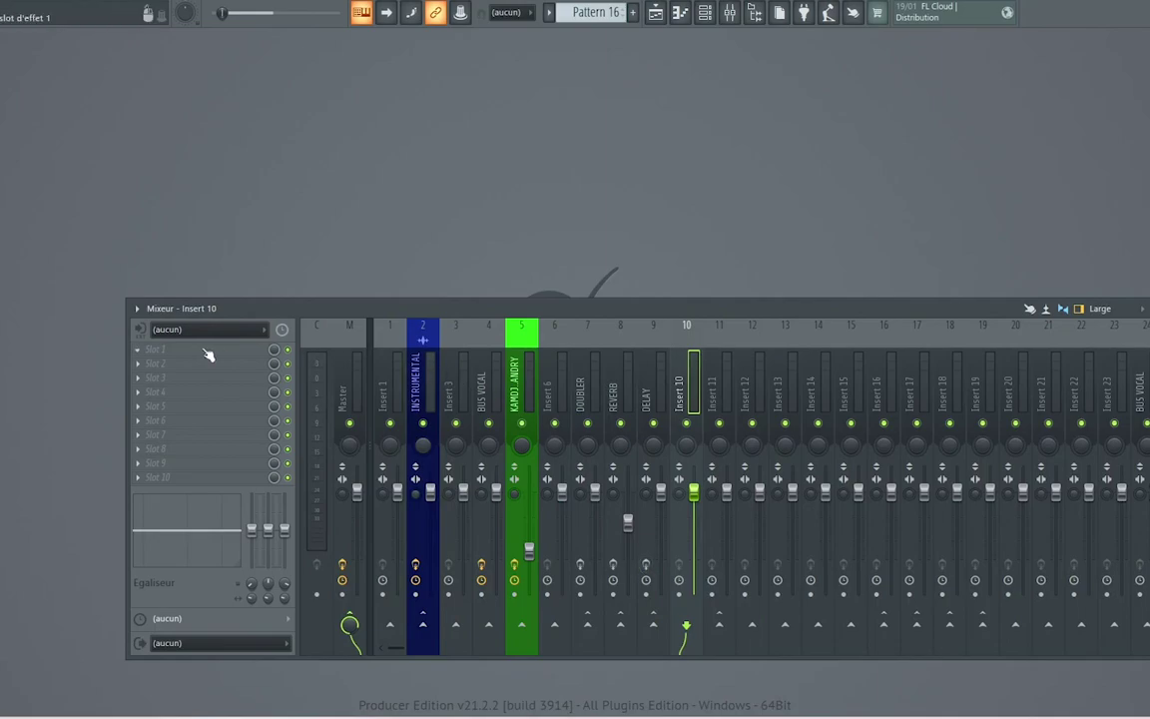
Find iZotope's VEA in the effect list with the search "izo", load it into slot 1 of Insert 10, and arrange its window above the mixer
left_click(155, 350)
left_click(603, 108)
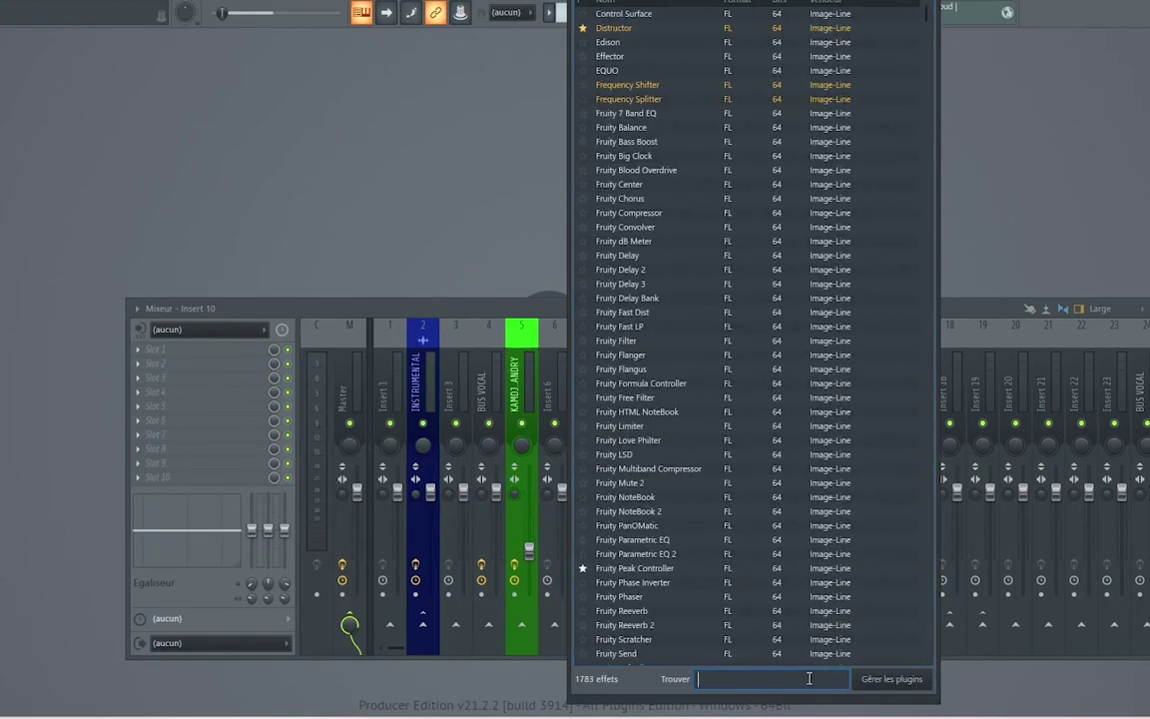
type("iw")
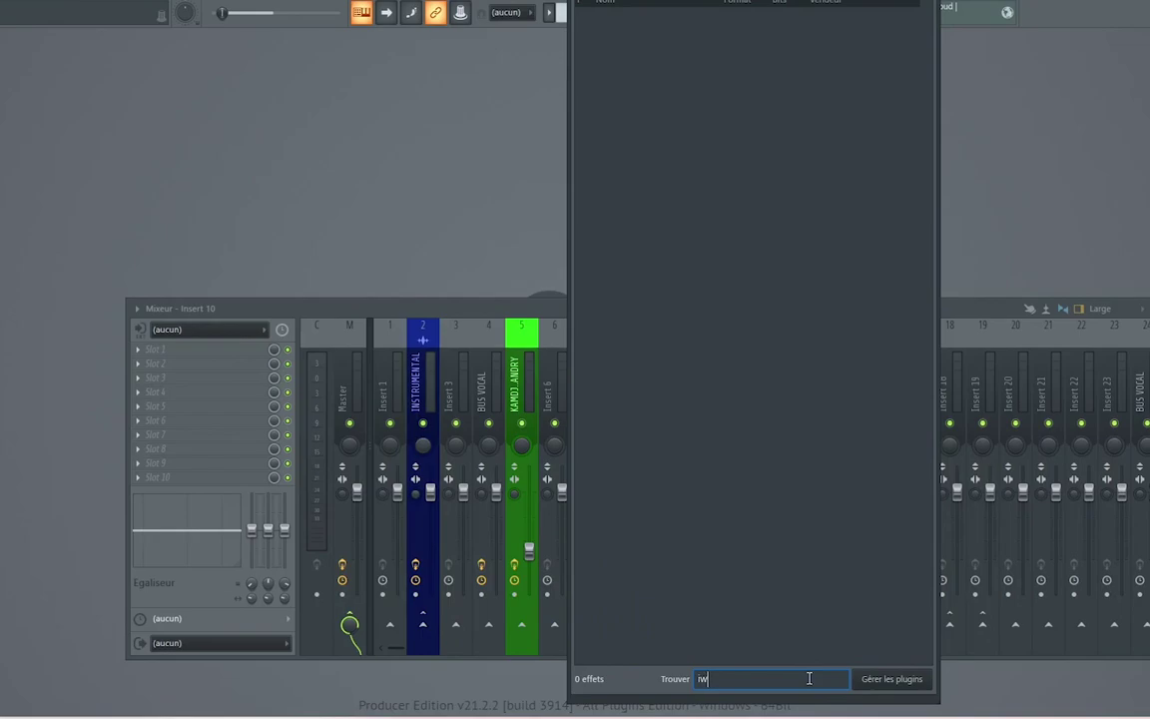
key("super+space")
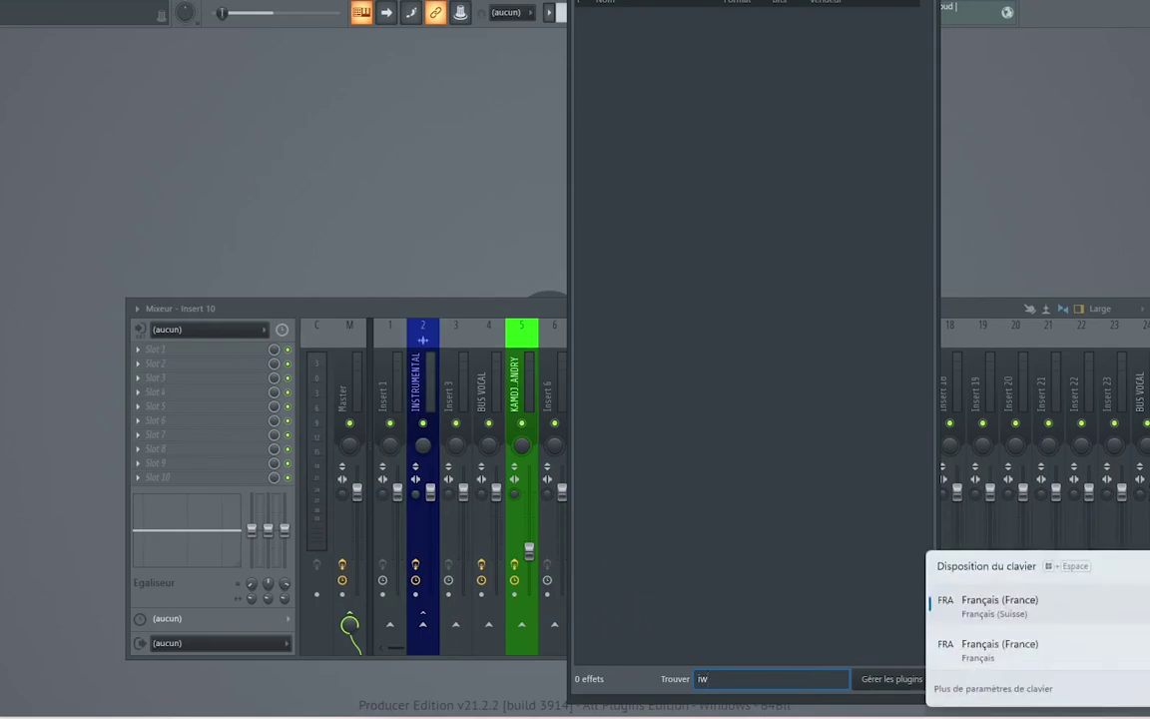
left_click(1027, 659)
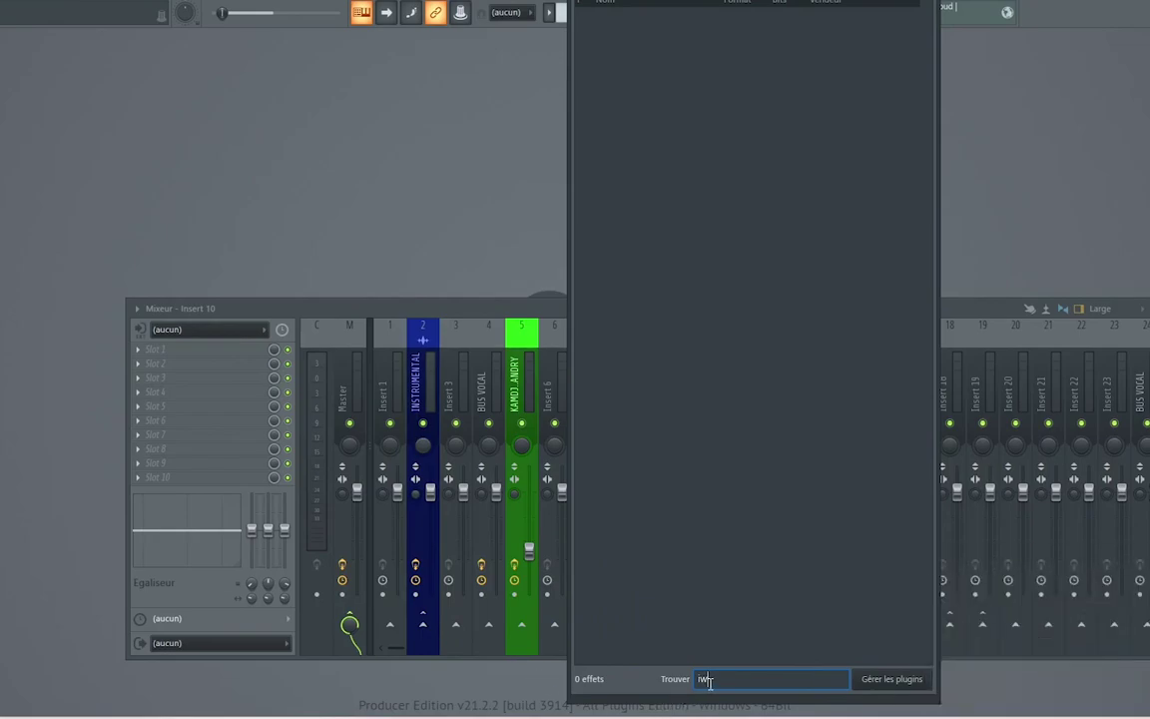
key("BackSpace")
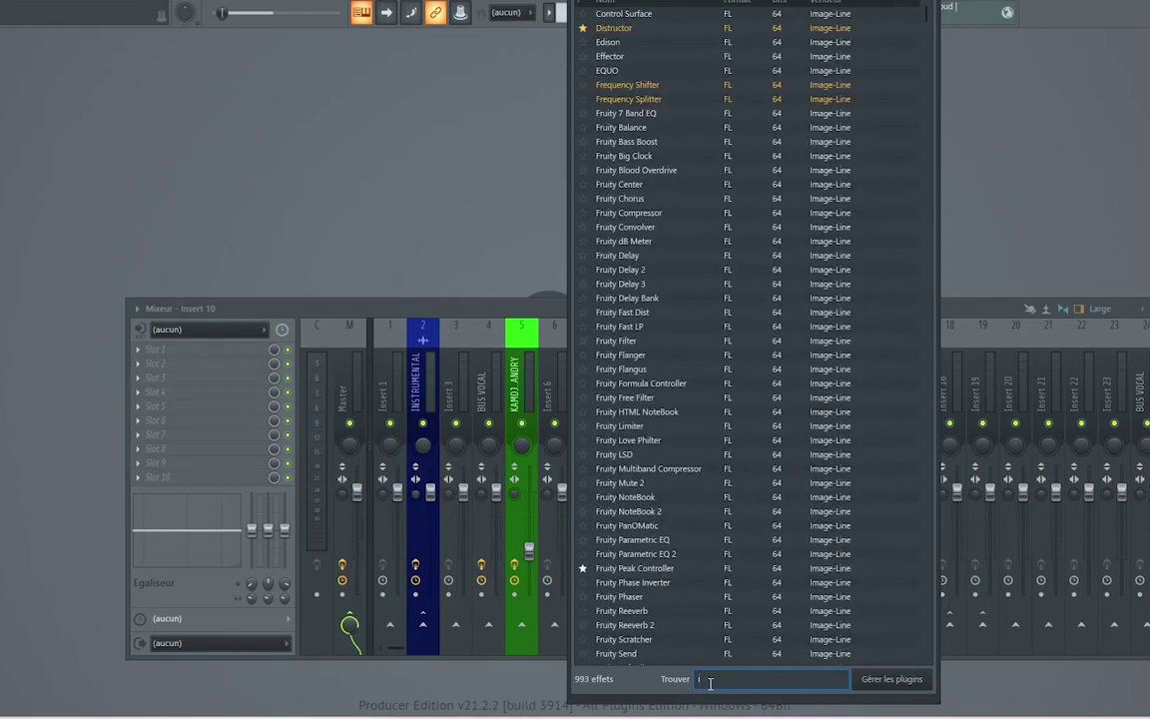
type("zo")
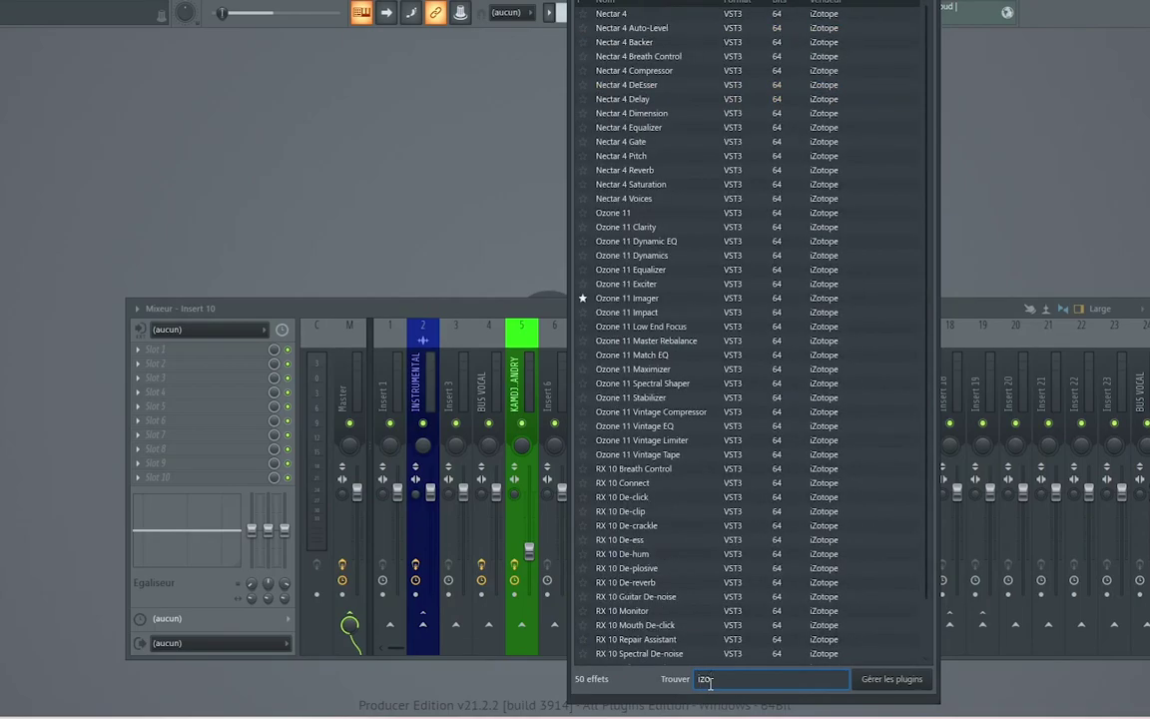
scroll(734, 559, "down", 2)
left_click(606, 643)
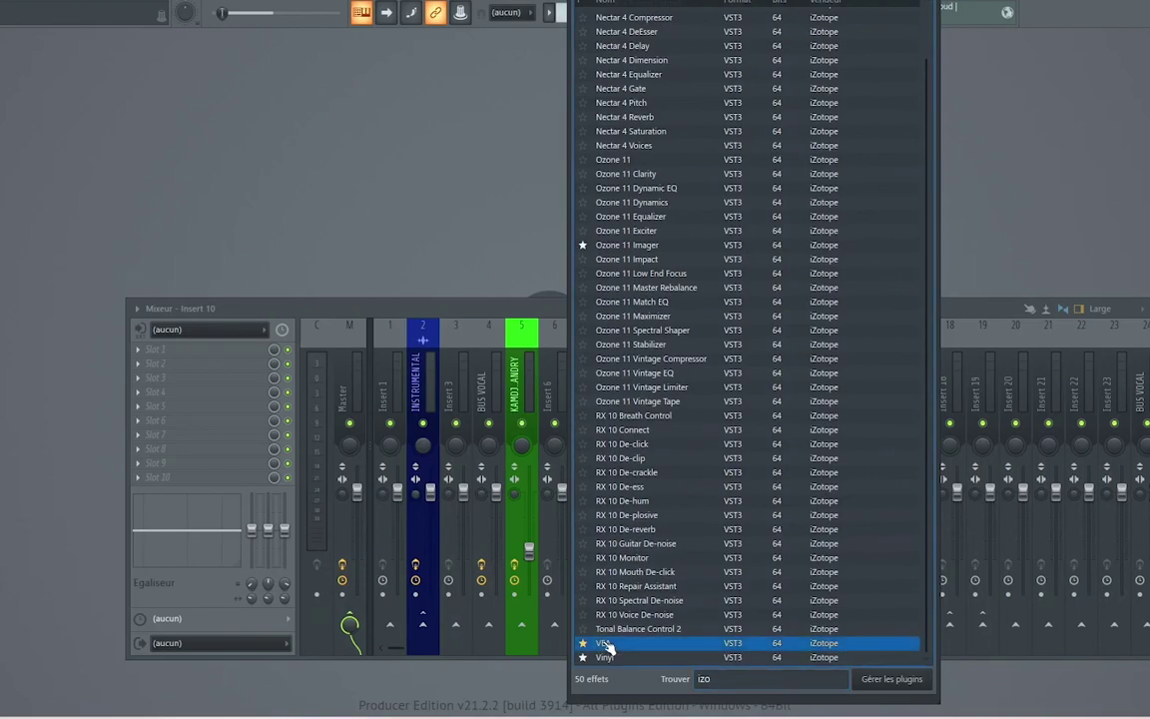
left_click(606, 643)
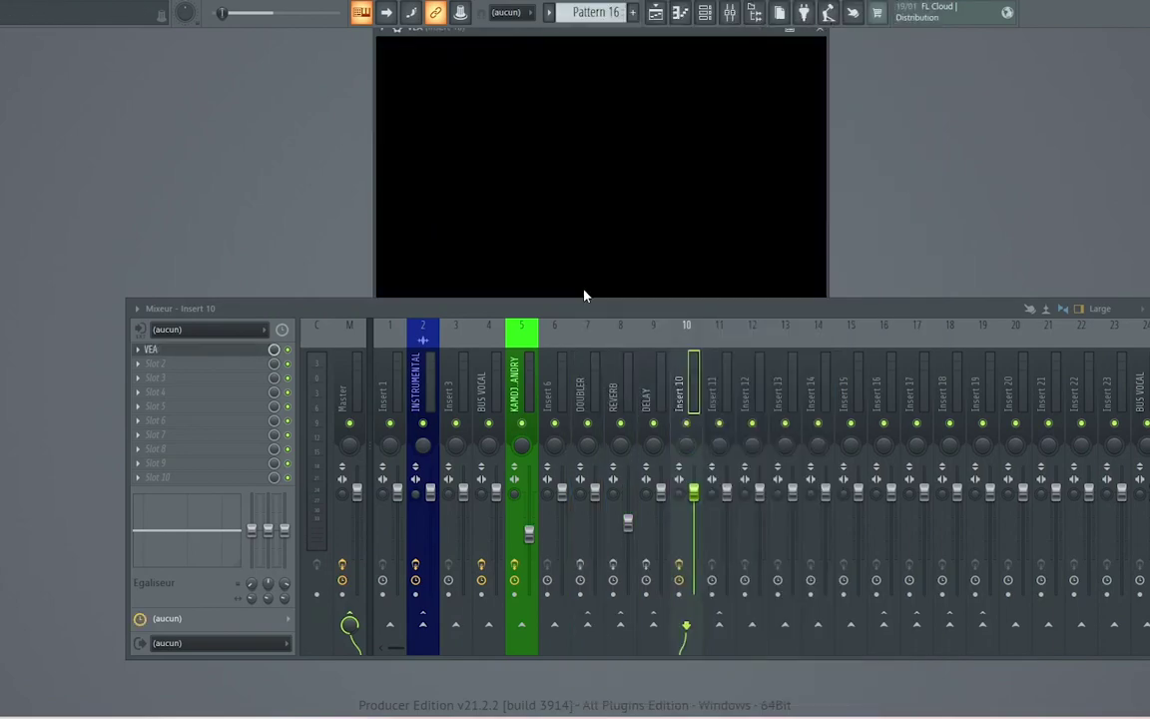
left_click_drag(562, 320, 562, 368)
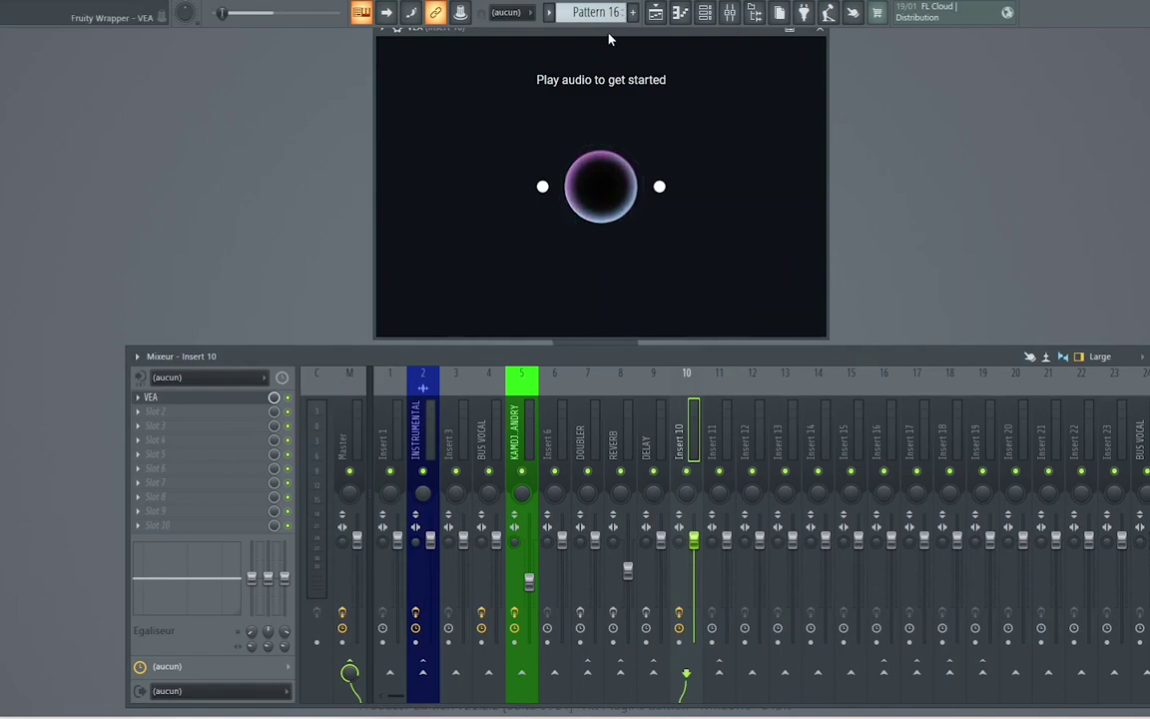
left_click_drag(547, 29, 553, 53)
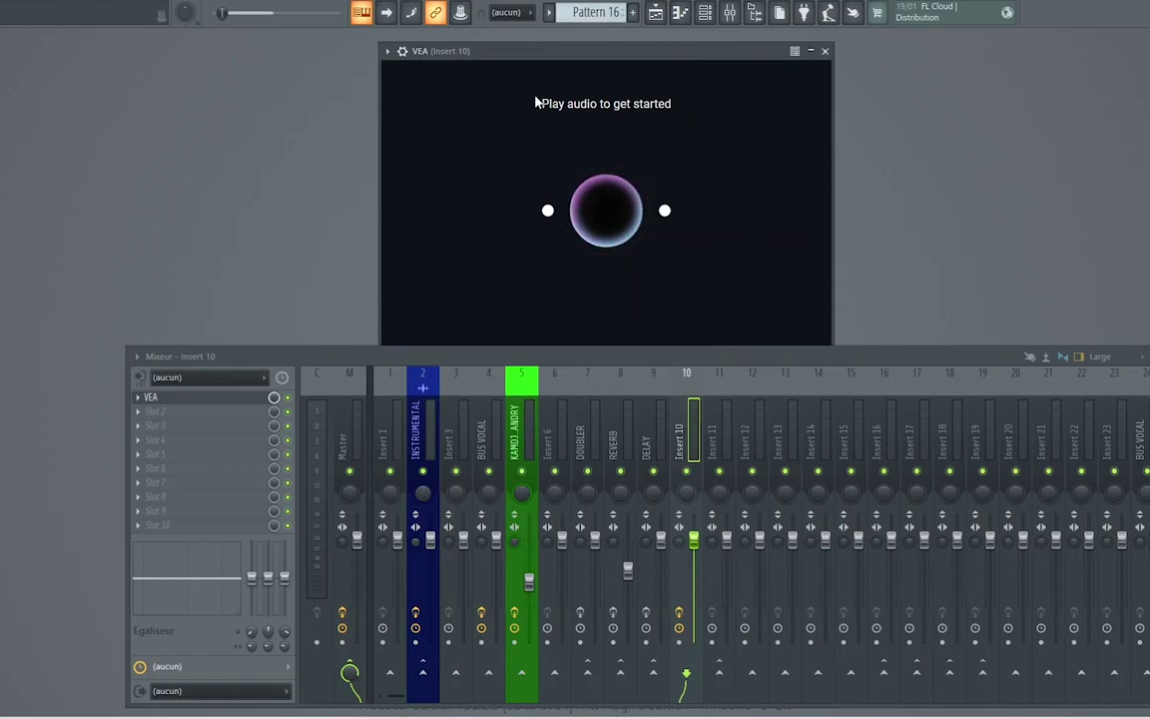
Move VEA to slot 3 of Insert 10 and load a Fruity Limiter before it in slot 2 and another after it in slot 4
left_click_drag(226, 398, 226, 426)
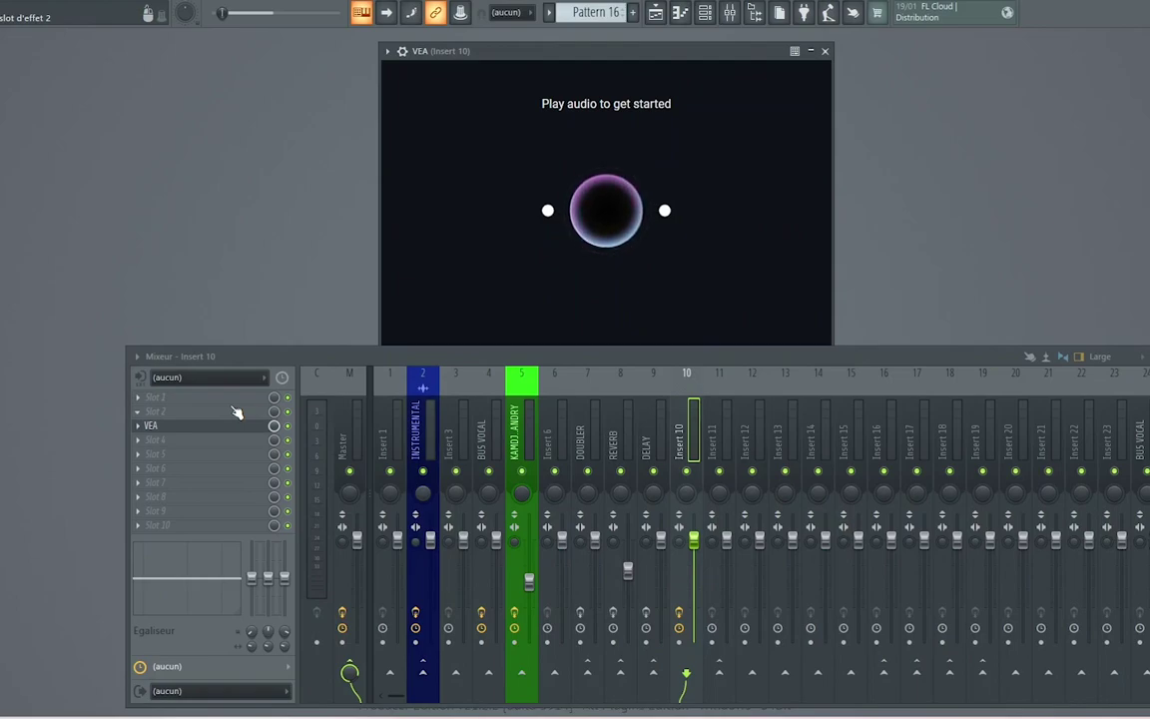
left_click(145, 415)
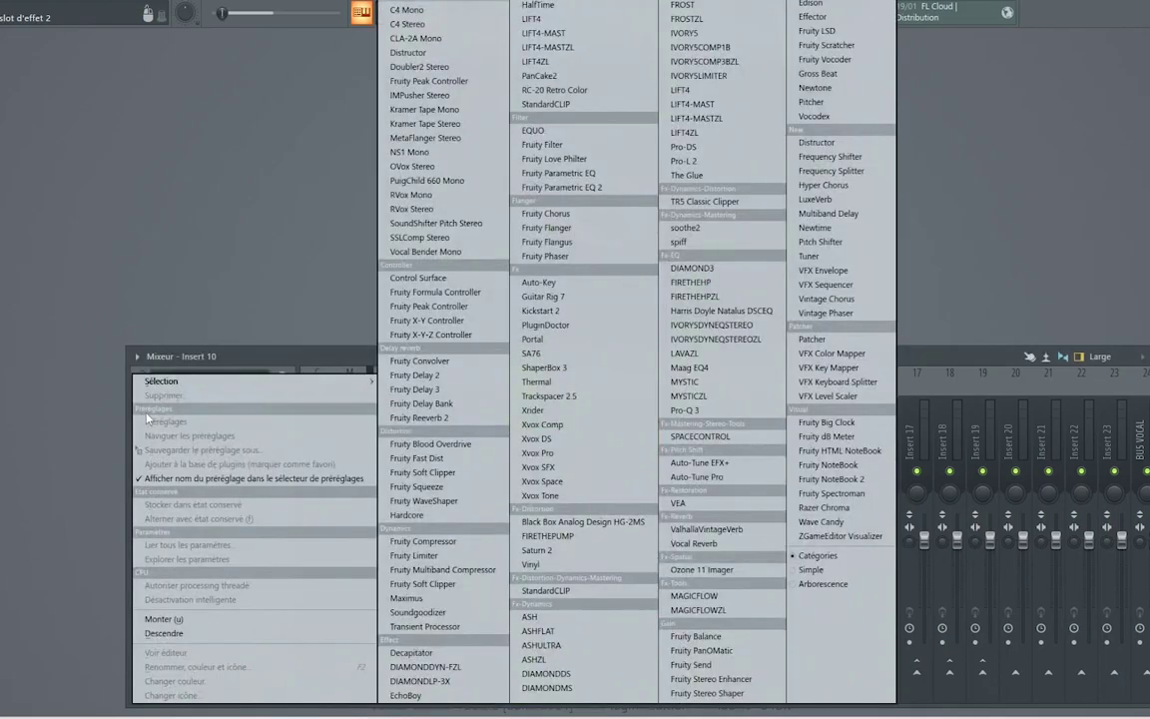
left_click(424, 556)
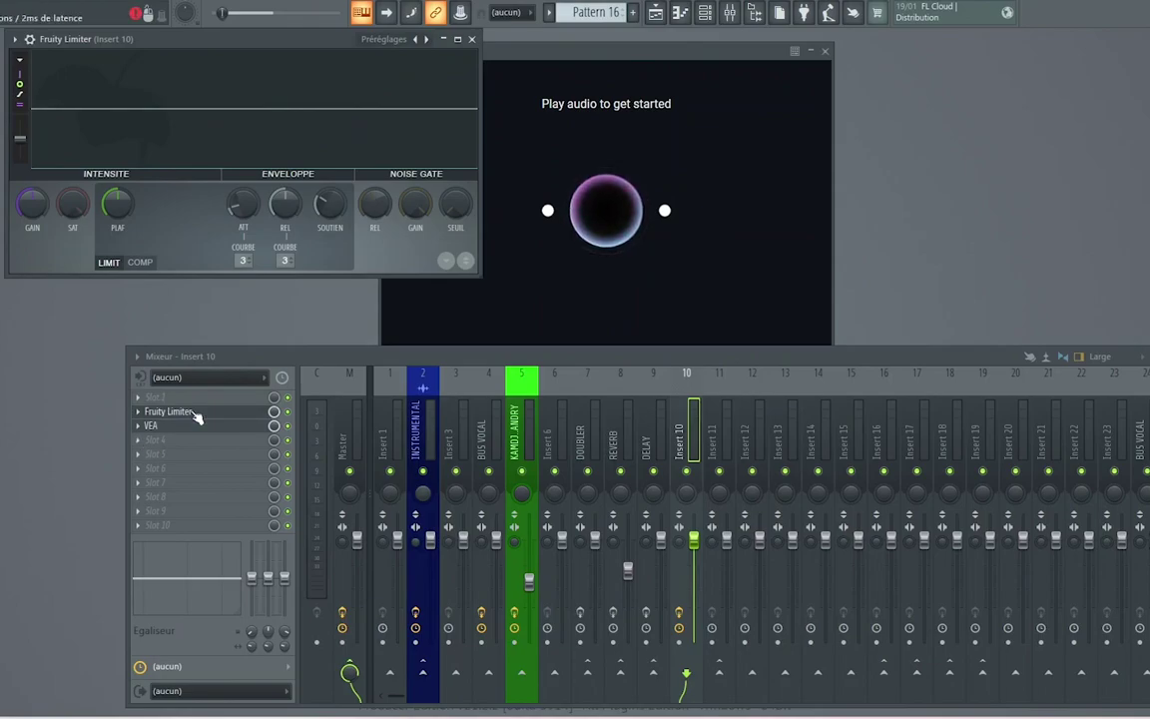
left_click(156, 441)
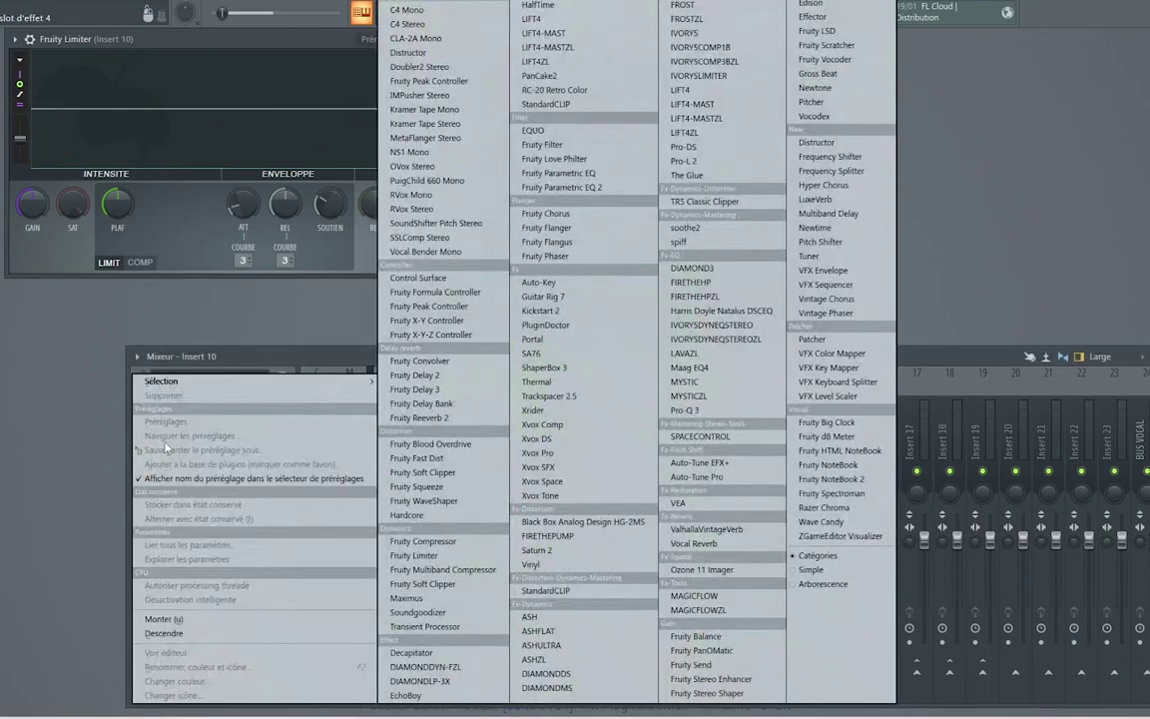
left_click(414, 555)
Spread the plugin windows so VEA sits between the two Fruity Limiters, and move the mixer clear of the VEA window
left_click_drag(299, 47, 1008, 58)
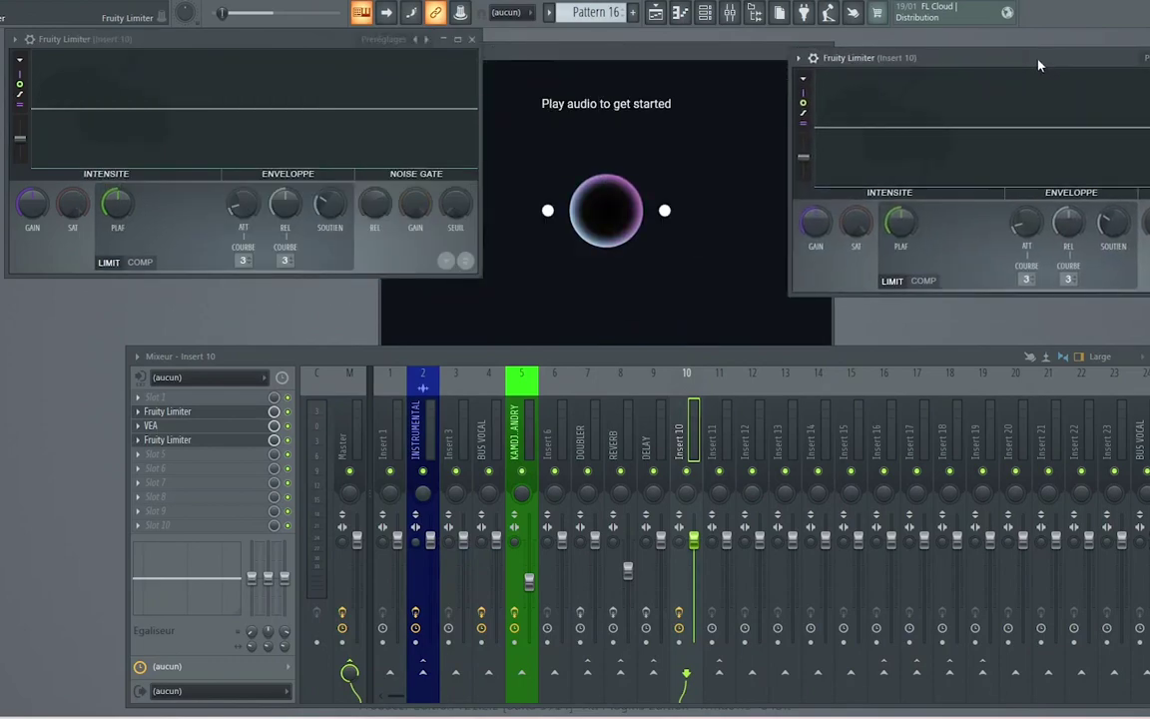
left_click(599, 60)
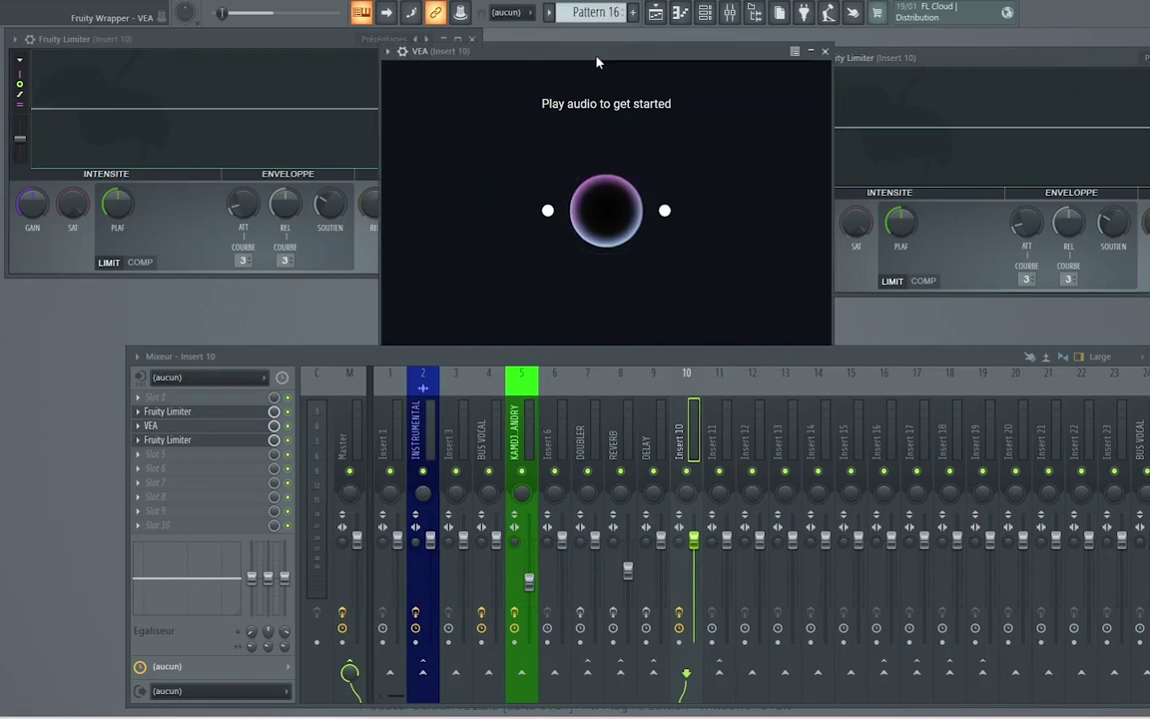
left_click_drag(128, 346, 451, 335)
left_click_drag(696, 349, 667, 330)
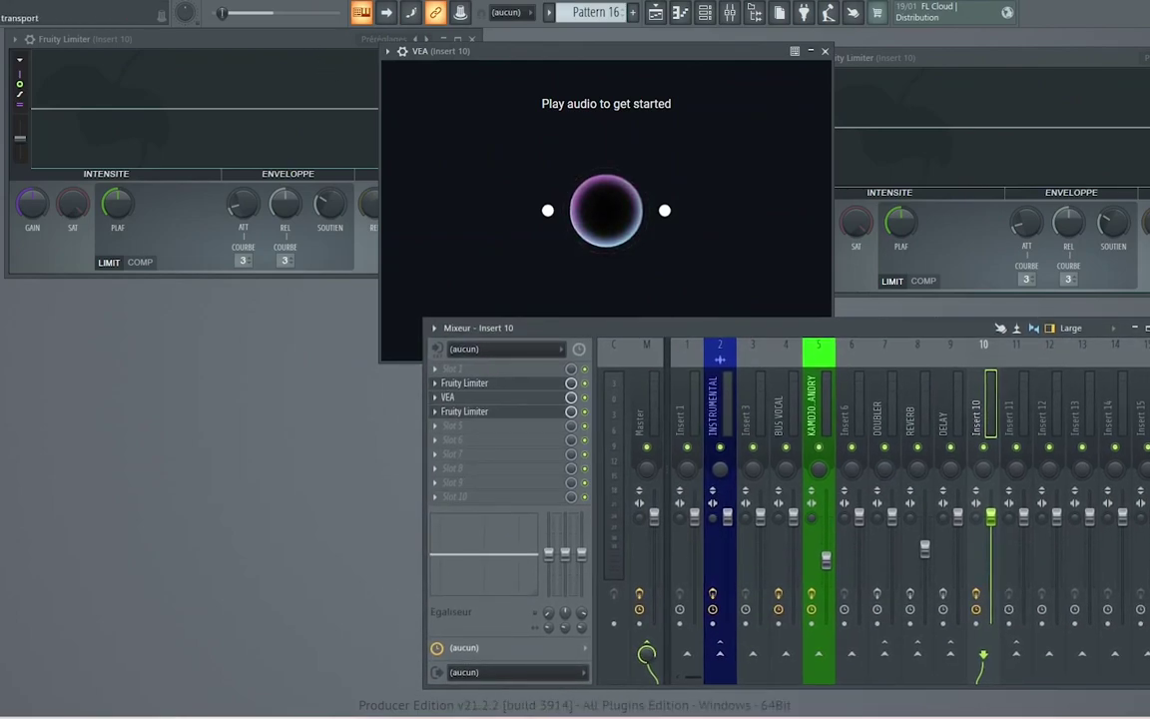
Play the song from the playlist so VEA receives audio, and hide the playlist
left_click(655, 14)
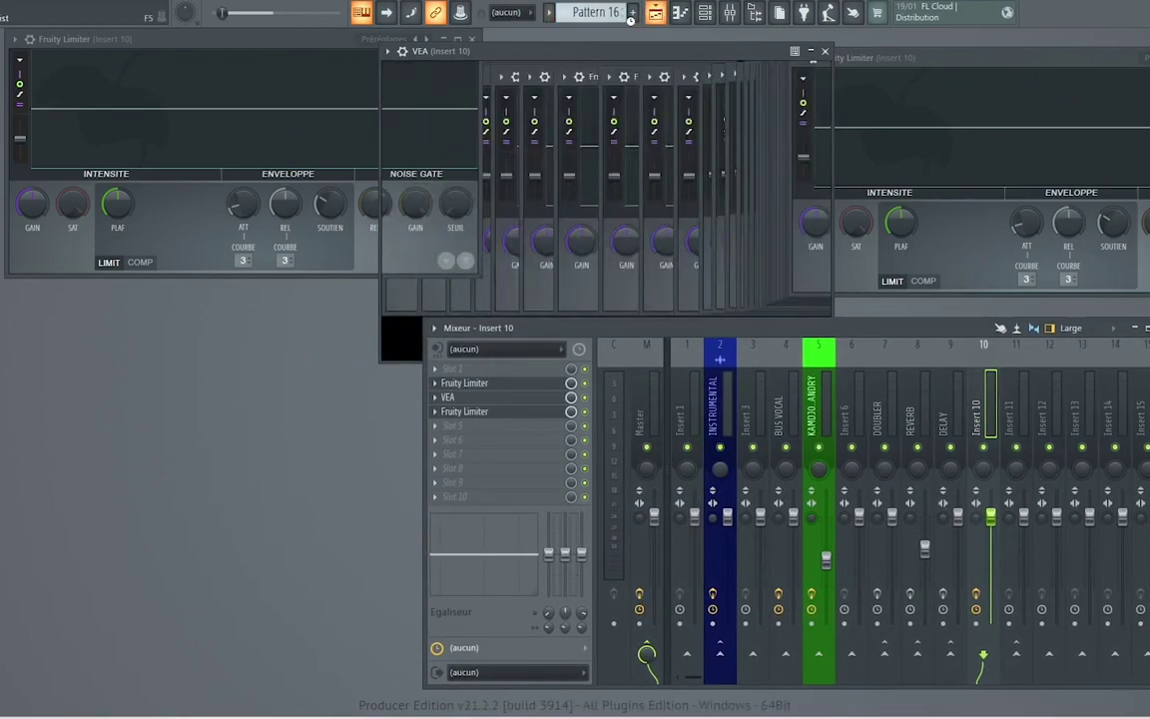
scroll(381, 166, "up", 4)
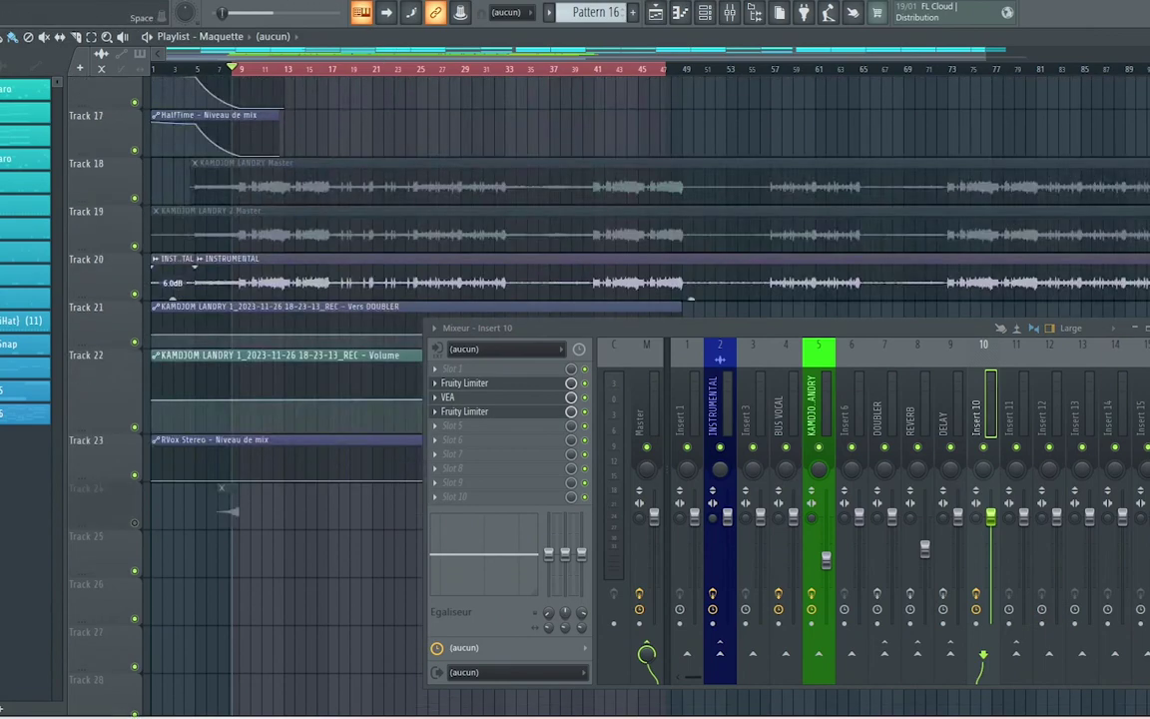
key("space")
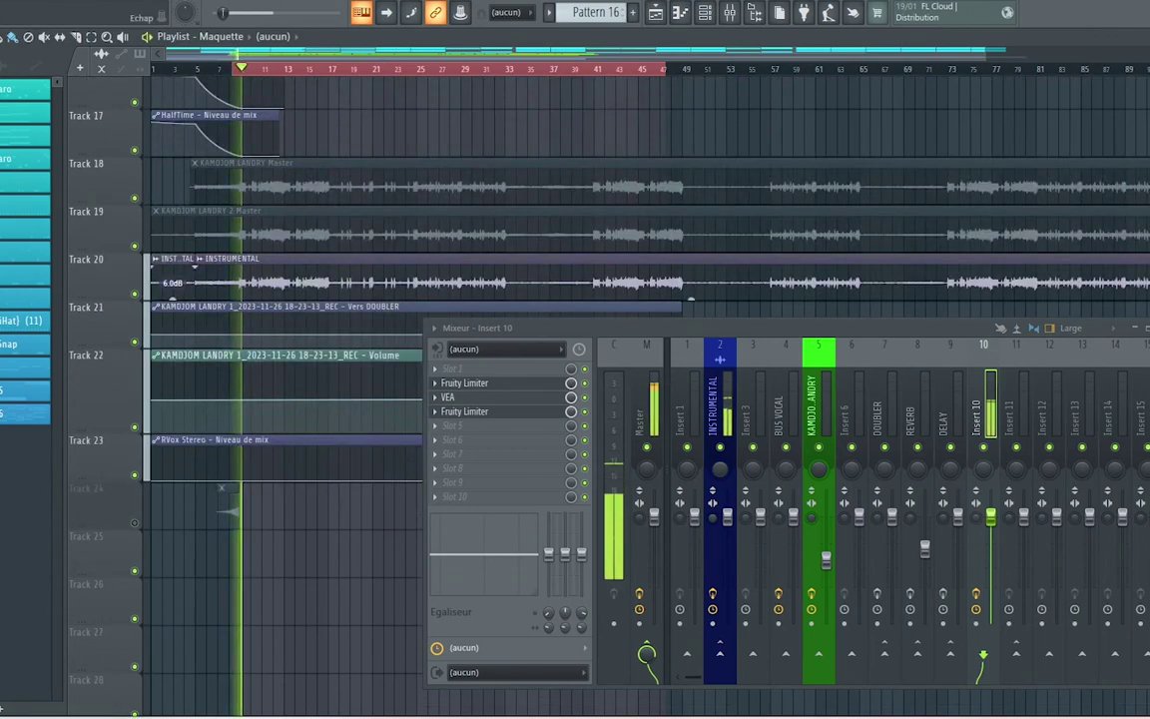
key("F5")
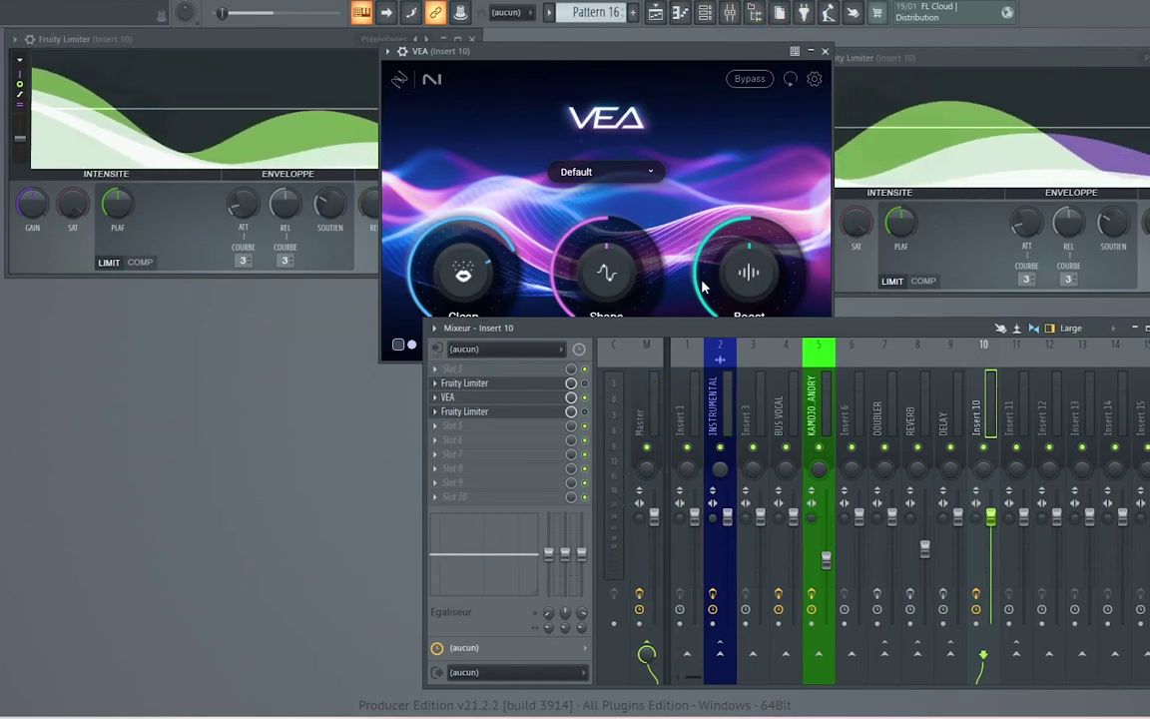
Check the effect chain on the Master track and return to Insert 10
left_click(654, 412)
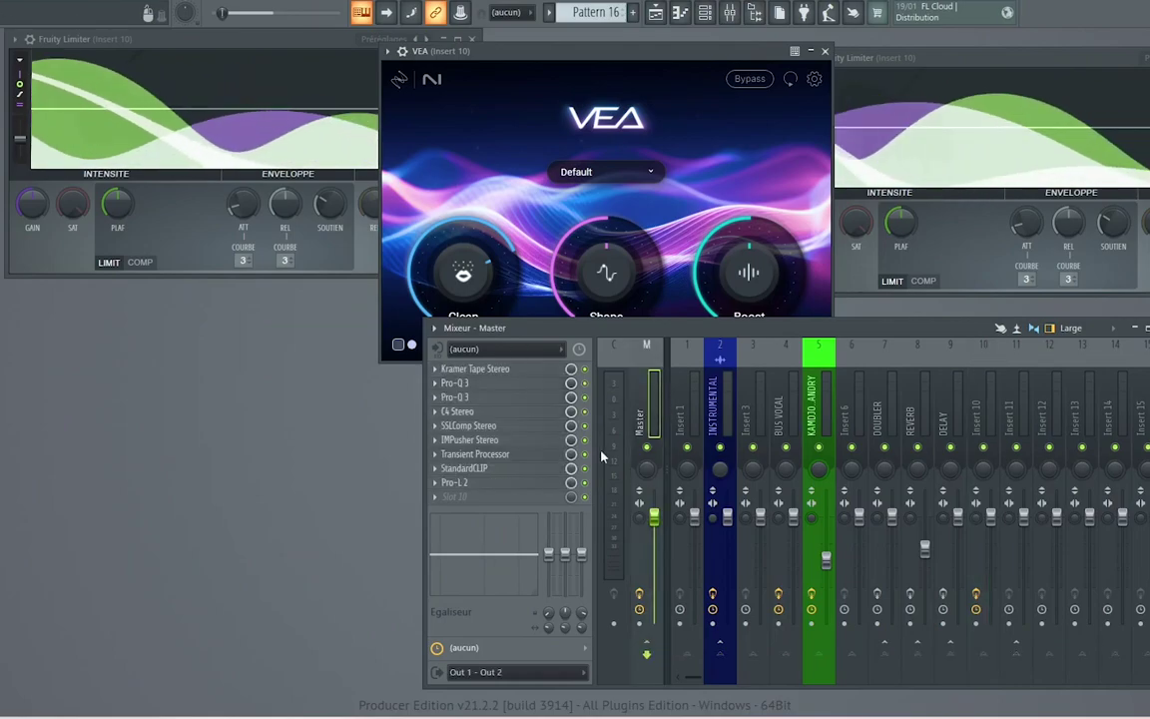
left_click(986, 420)
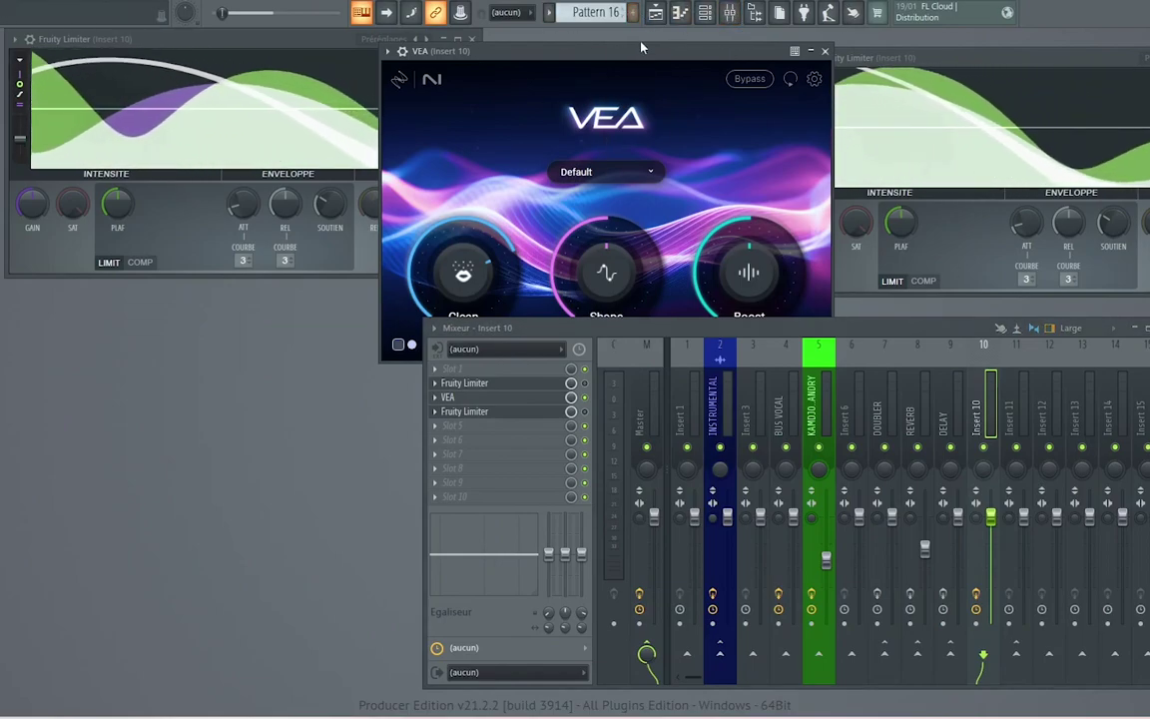
Move VEA clear of the mixer and examine its preset list and its Clean, Shape and Boost controls
left_click_drag(639, 51, 289, 79)
left_click(253, 193)
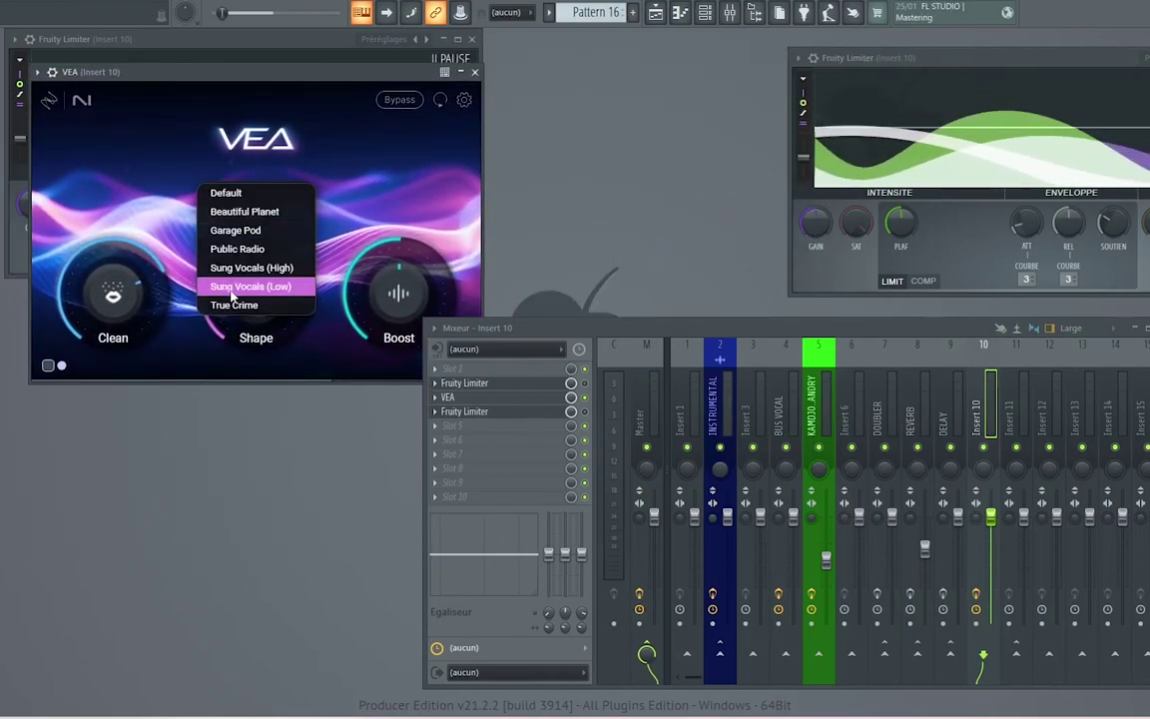
left_click(390, 173)
mouse_move(132, 257)
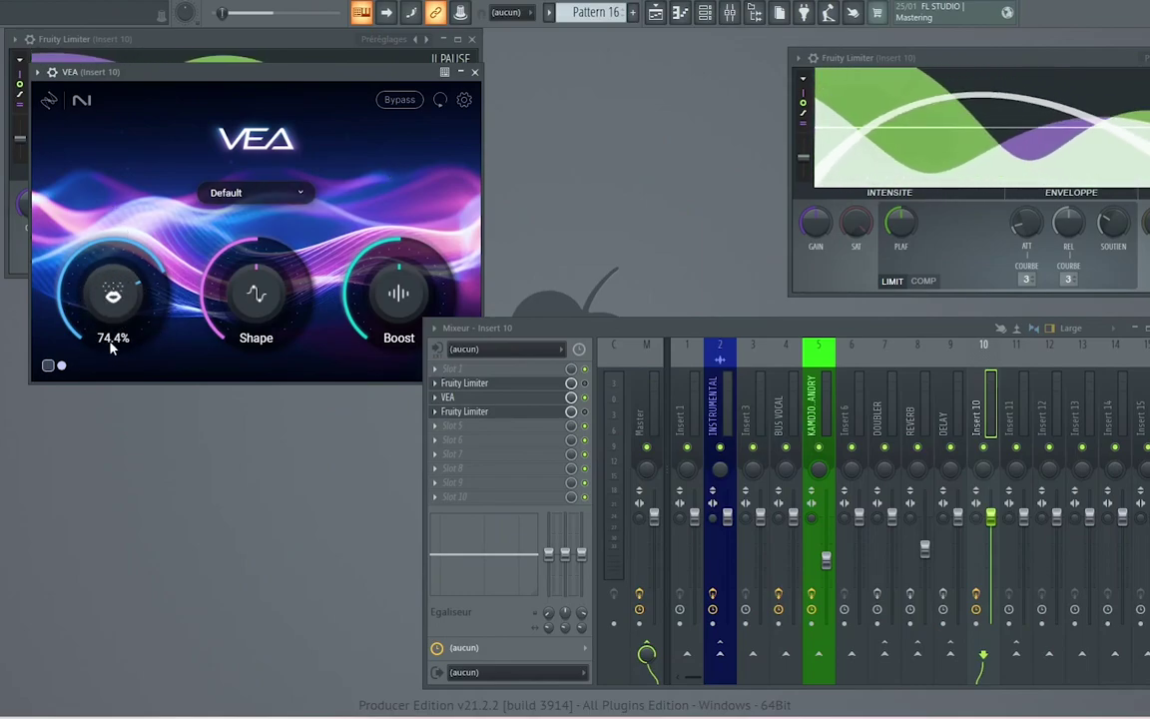
mouse_move(310, 318)
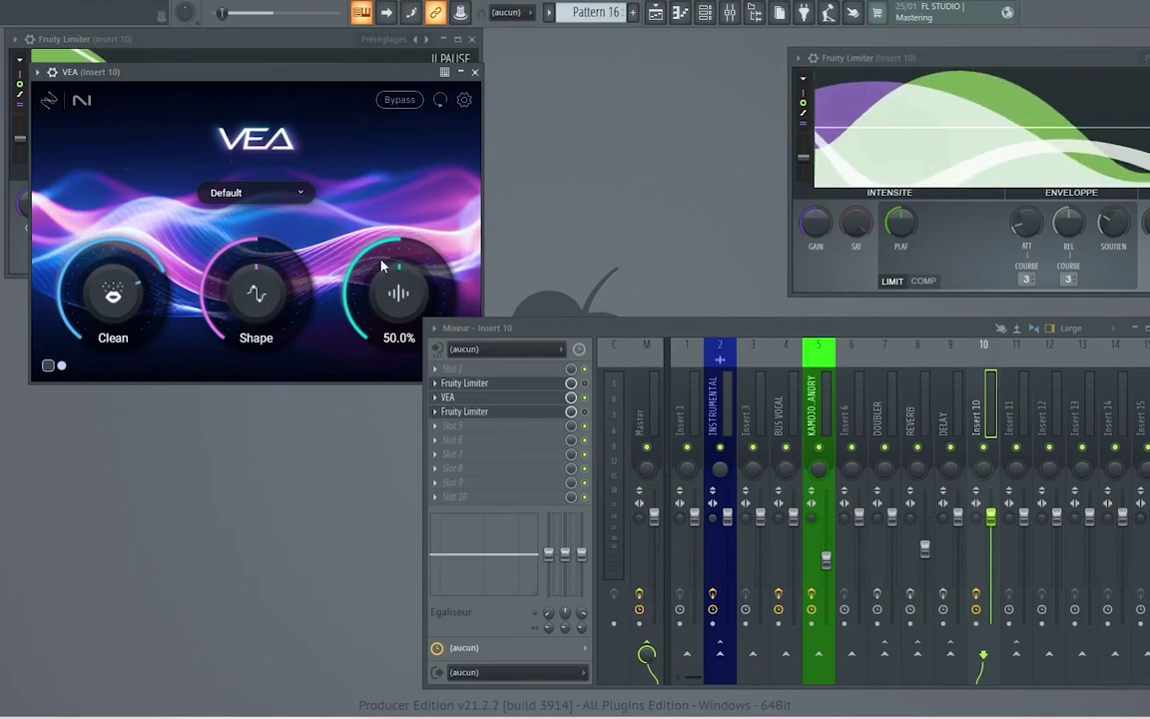
mouse_move(357, 305)
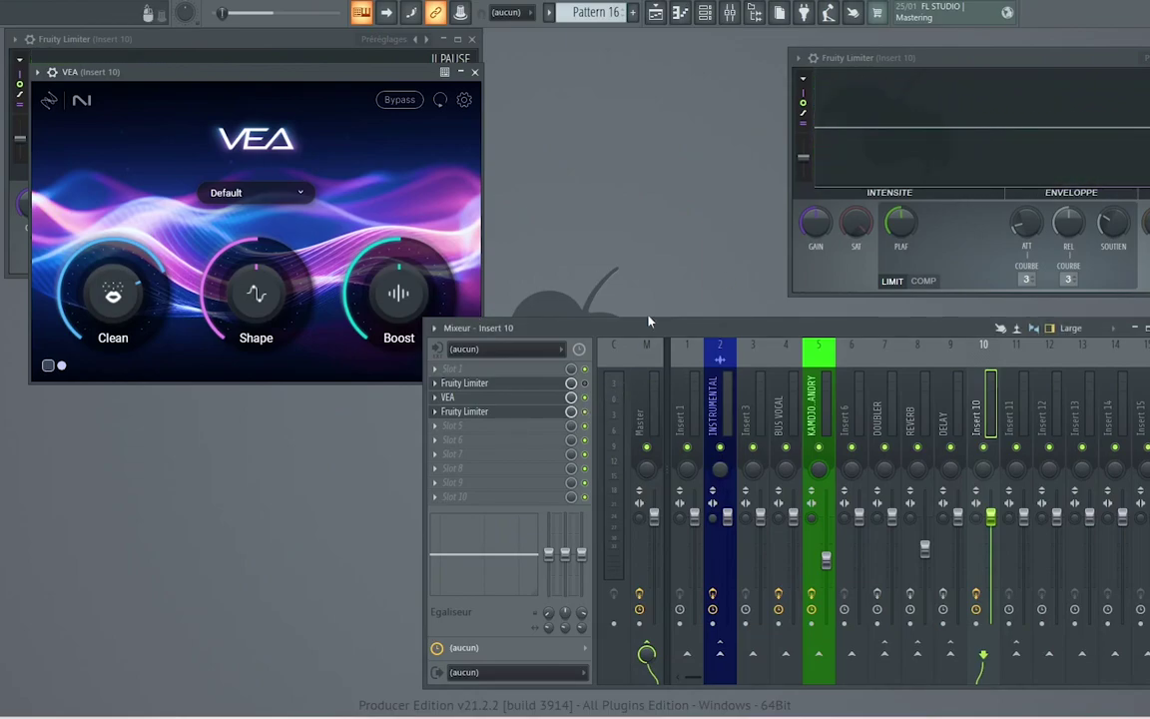
Move the VEA window off the first limiter and enable the Fruity Limiter in slot 2 of Insert 10
left_click_drag(358, 72, 645, 123)
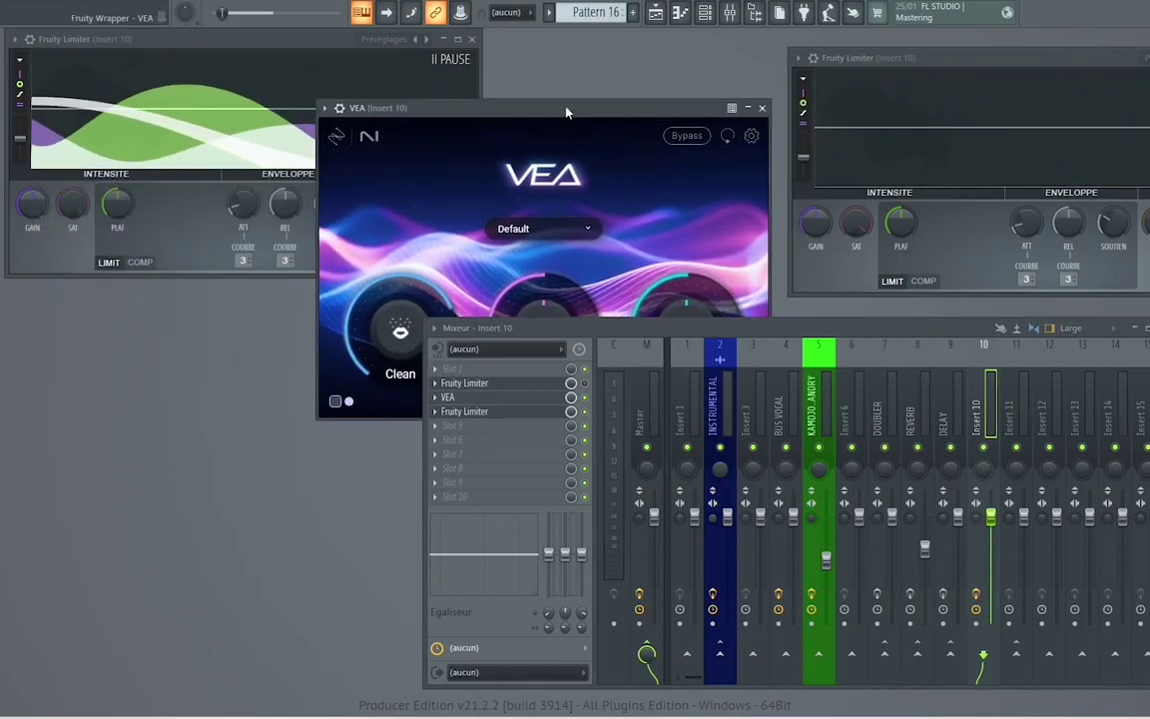
left_click(585, 384)
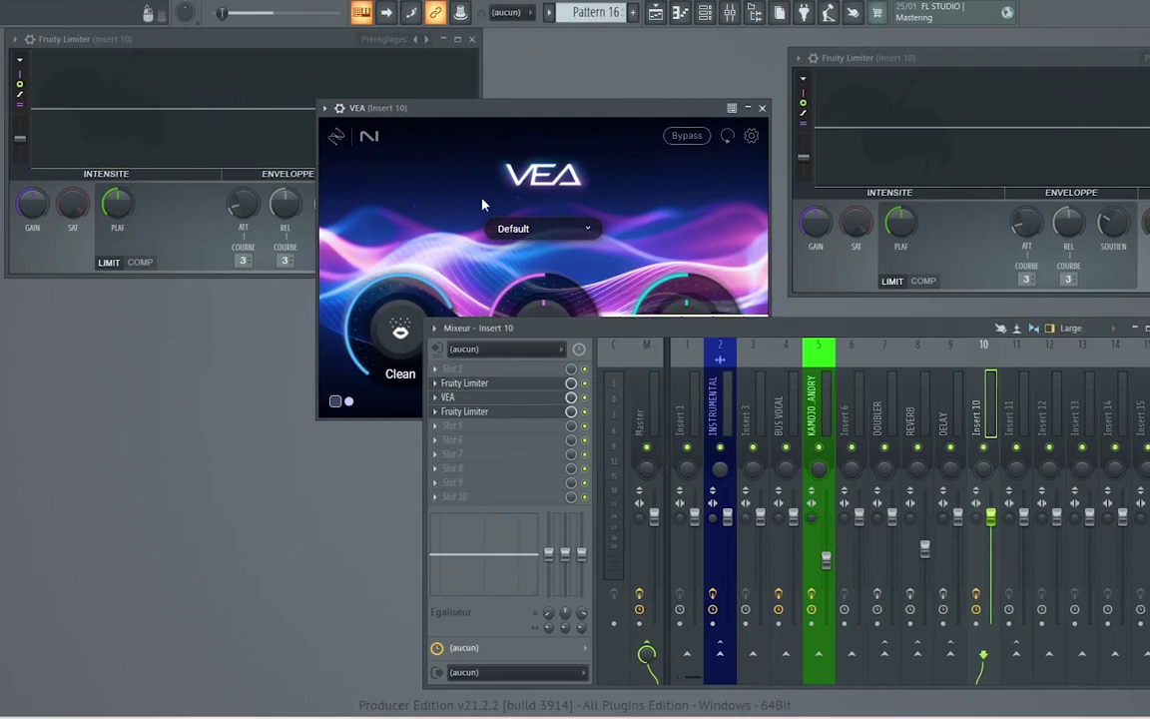
Rearrange the windows so the slot 4 Fruity Limiter sits beneath the slot 2 one, with VEA beside them above the lowered mixer
left_click_drag(487, 125, 308, 146)
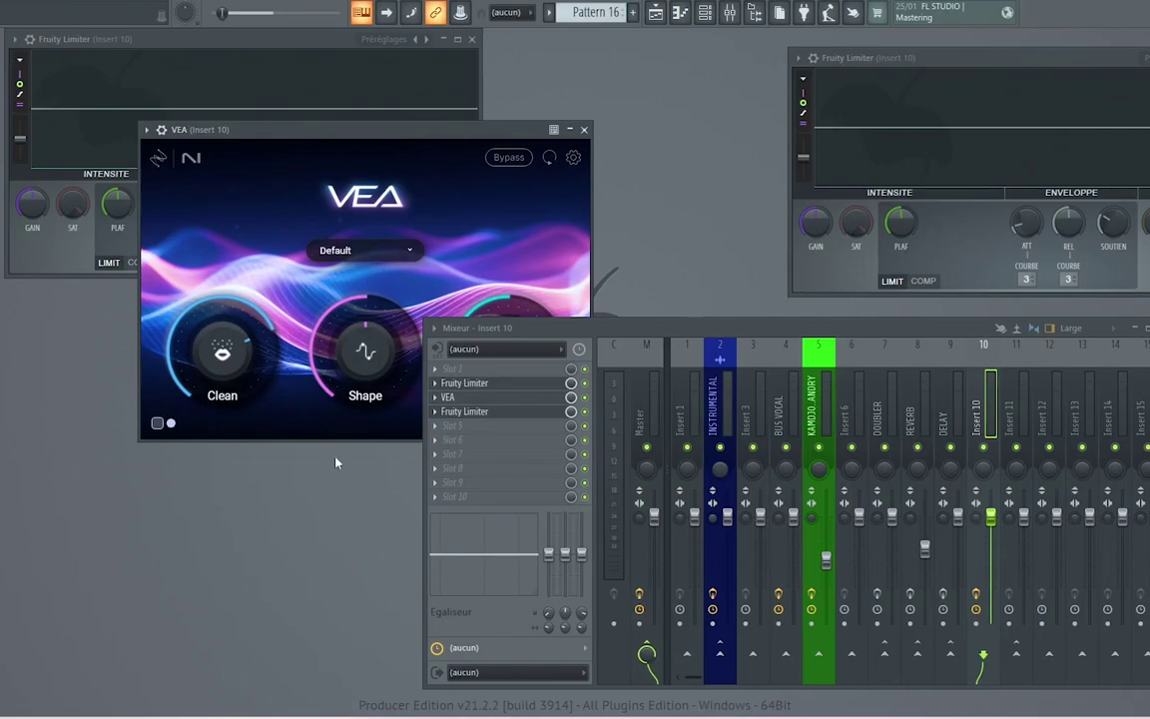
left_click_drag(544, 332, 572, 357)
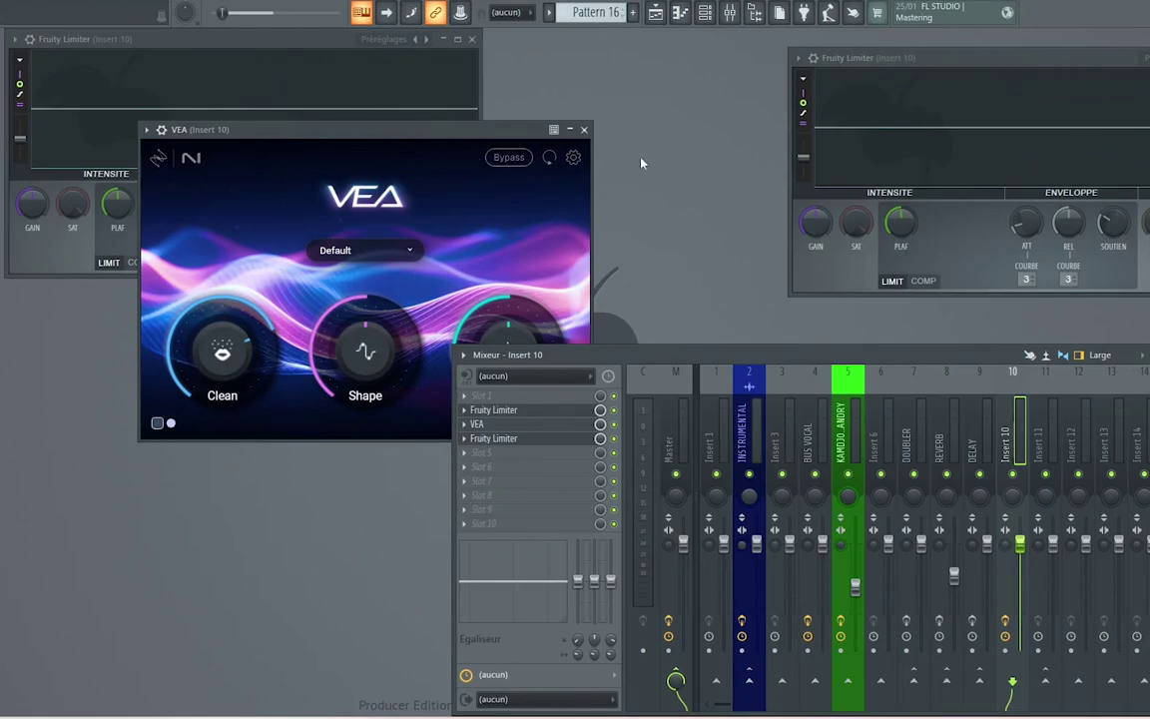
left_click_drag(418, 129, 750, 117)
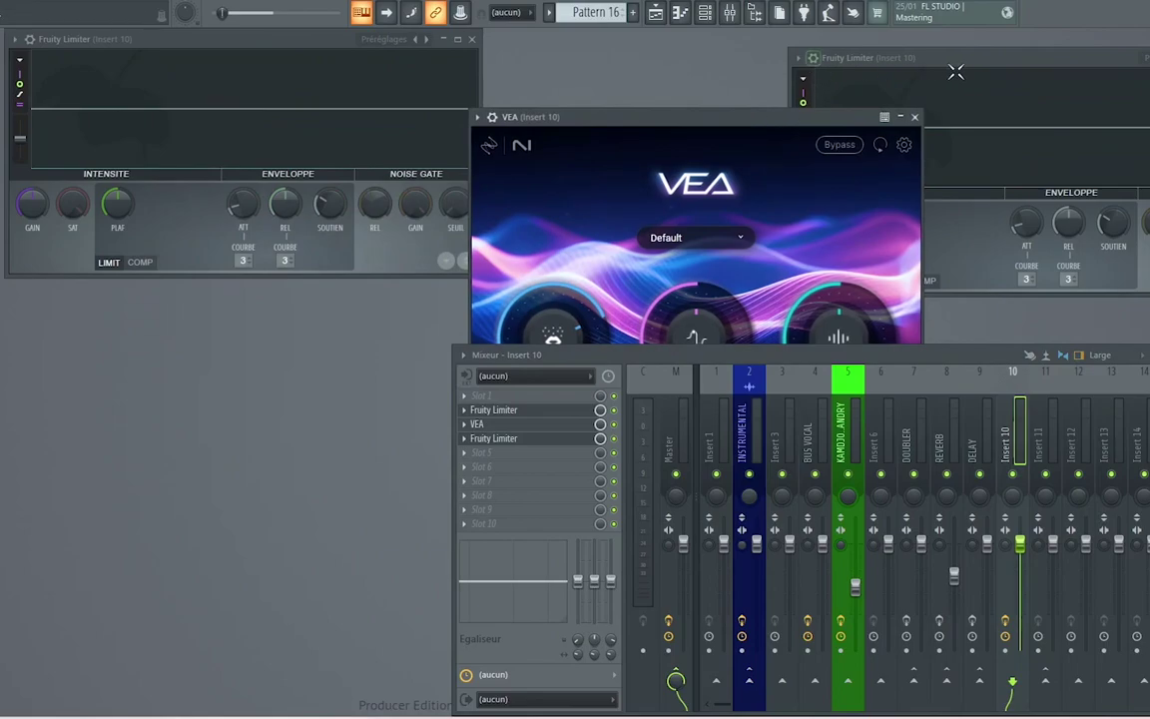
left_click_drag(974, 70, 64, 417)
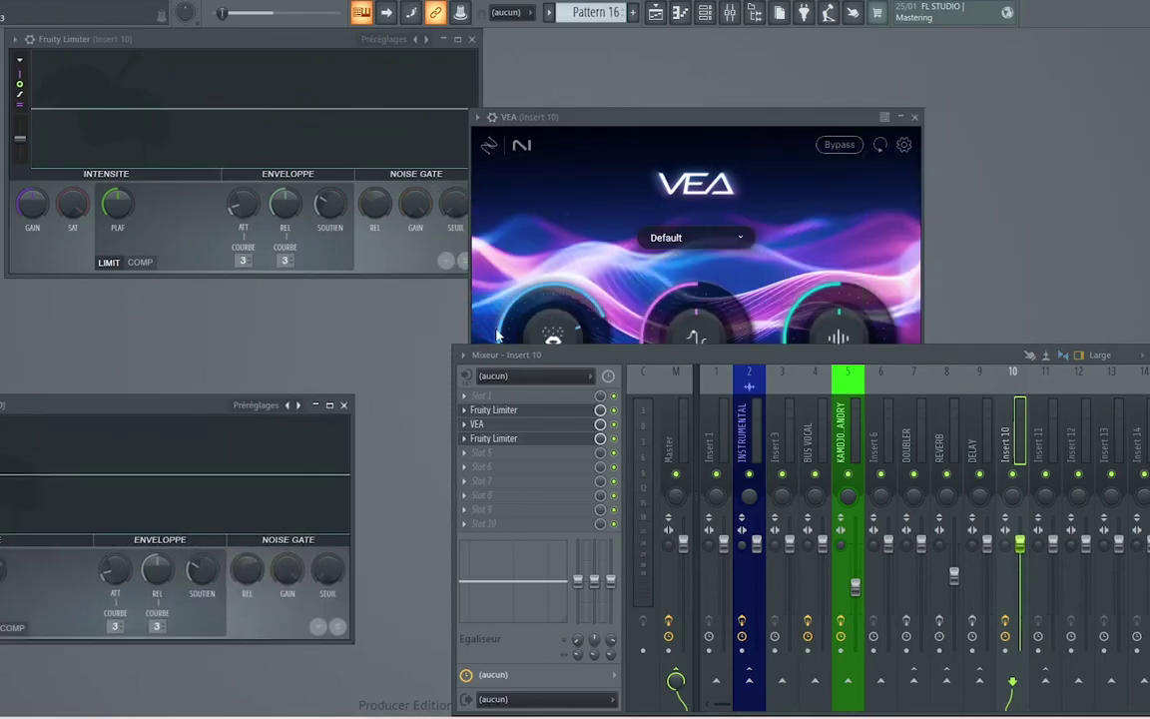
left_click(537, 410)
left_click(536, 410)
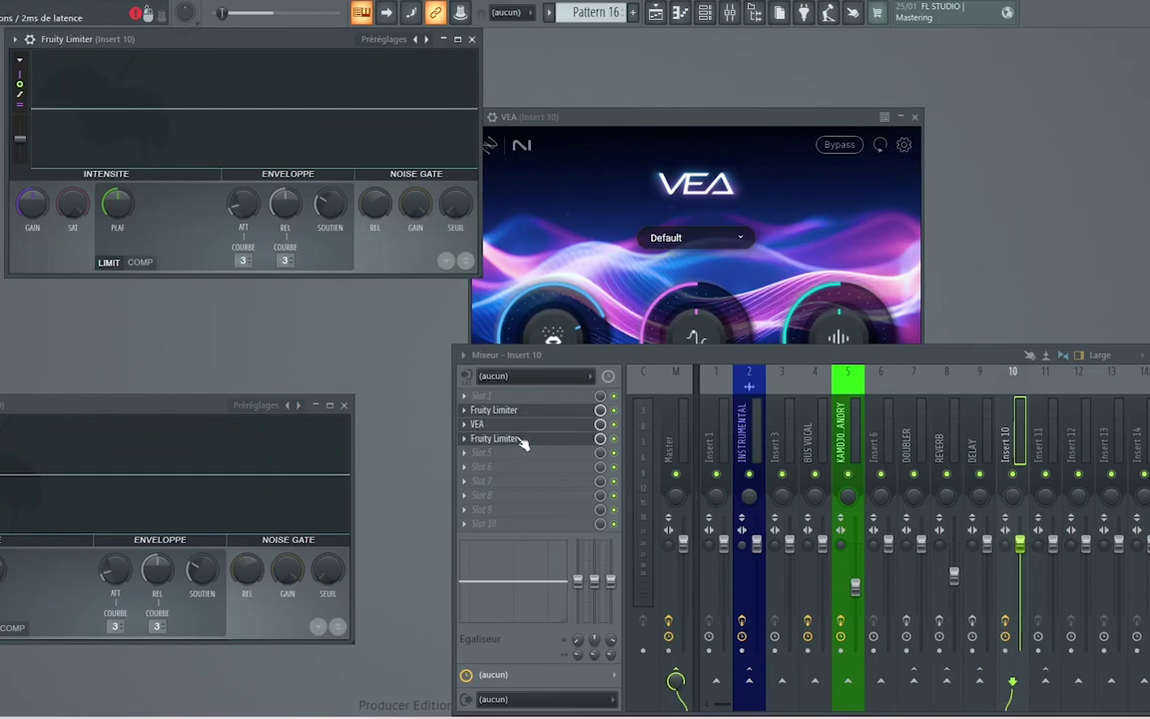
left_click_drag(183, 394, 254, 393)
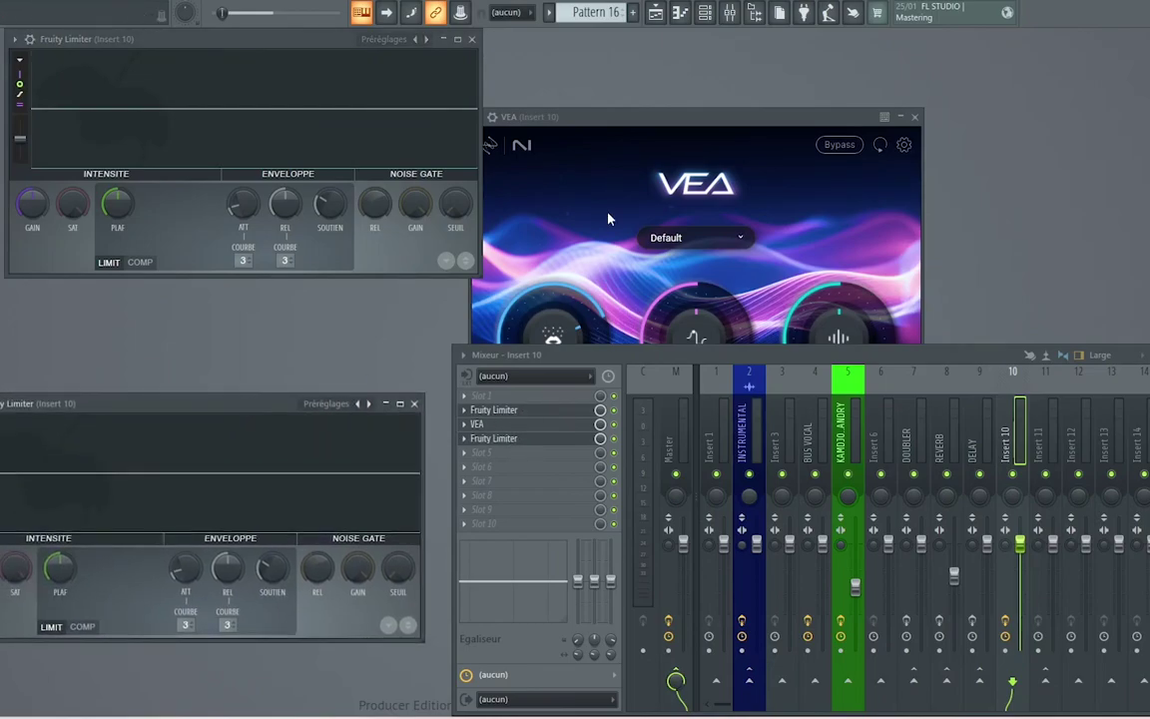
Move the slot 2 Fruity Limiter off VEA, play the track and freeze both limiter displays before stopping playback
left_click_drag(316, 46, 237, 41)
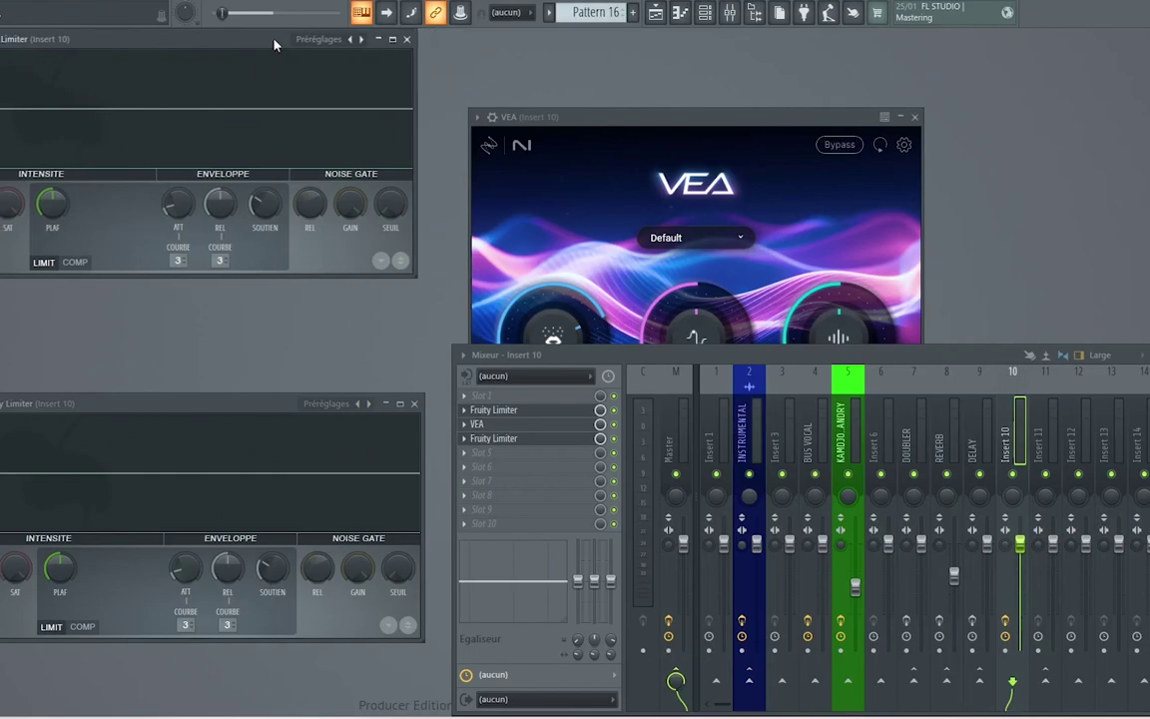
key("space")
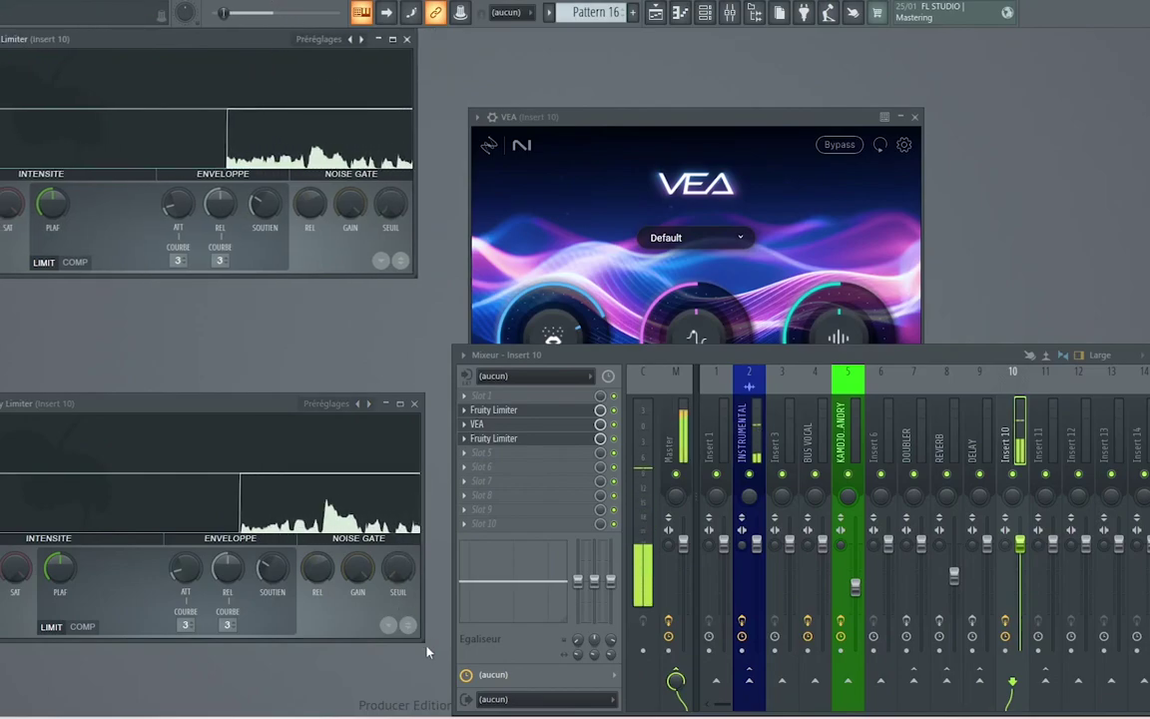
left_click(198, 123)
left_click(123, 473)
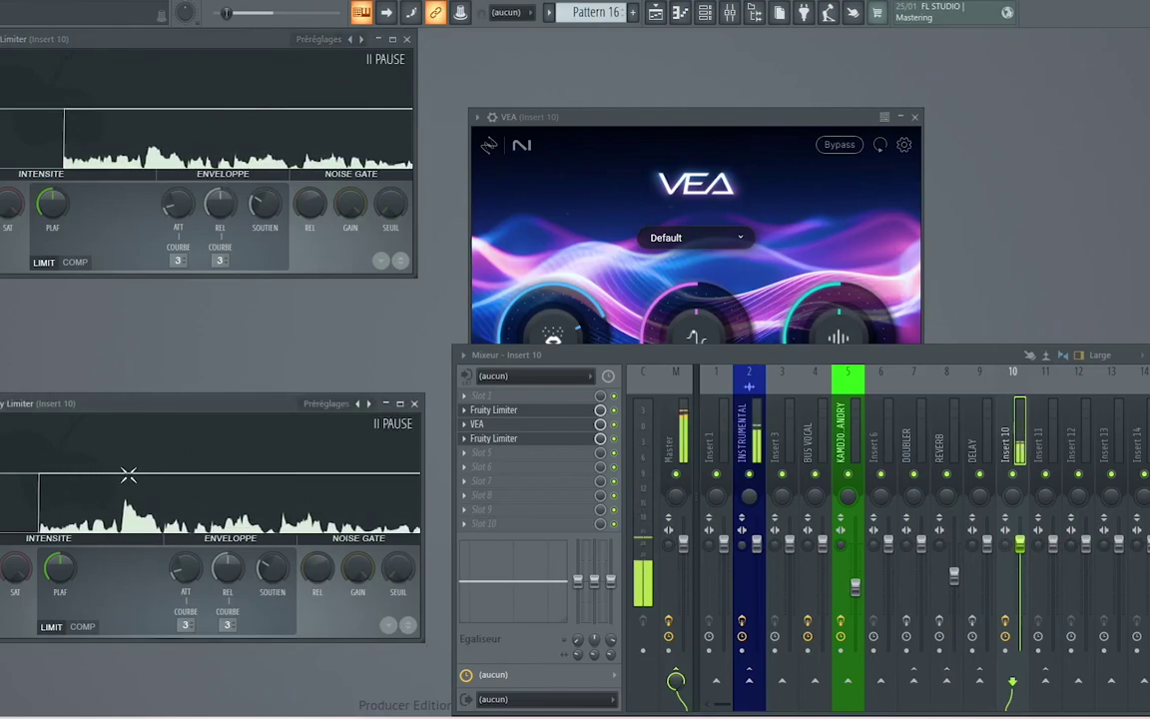
key("space")
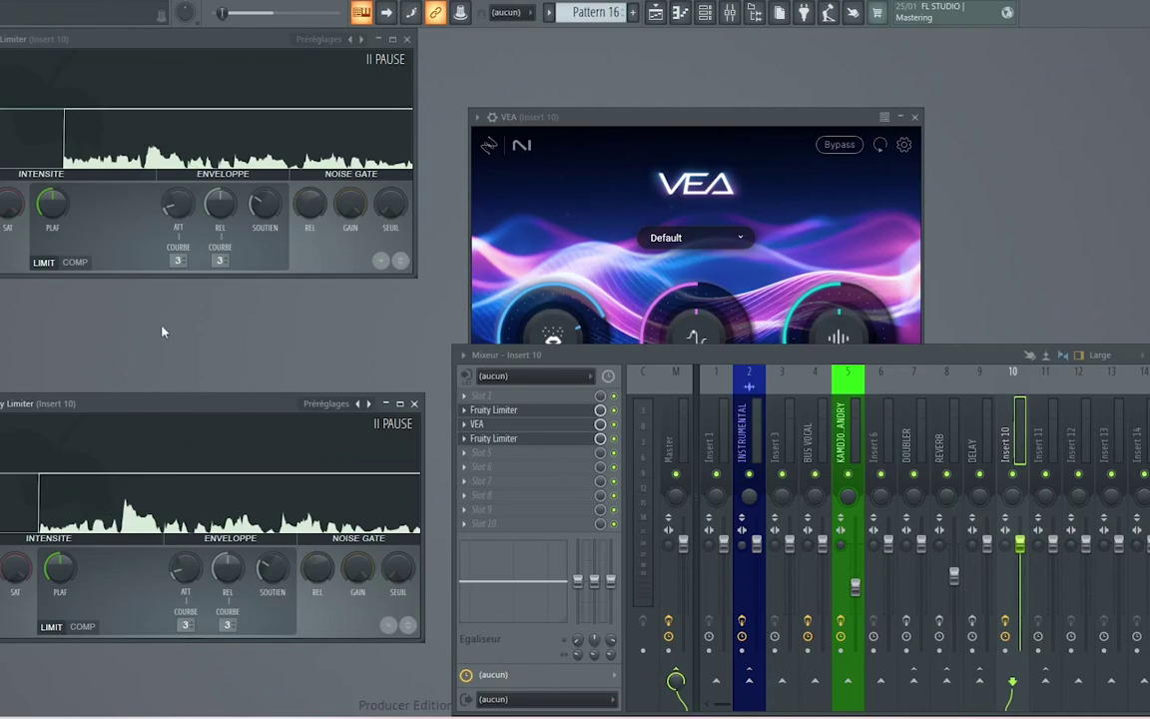
Raise the VEA window, shrink the mixer below it and nudge the slot 2 Fruity Limiter slightly down
left_click_drag(628, 112, 623, 48)
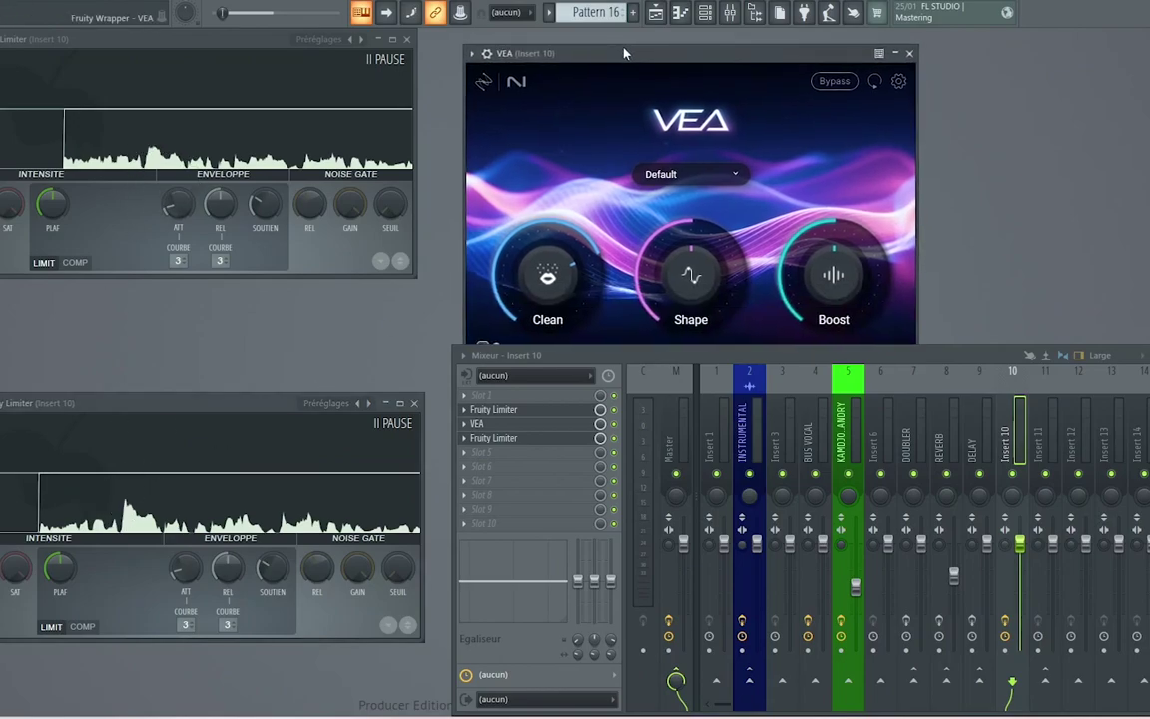
mouse_move(678, 250)
left_click_drag(453, 345, 453, 408)
mouse_move(825, 283)
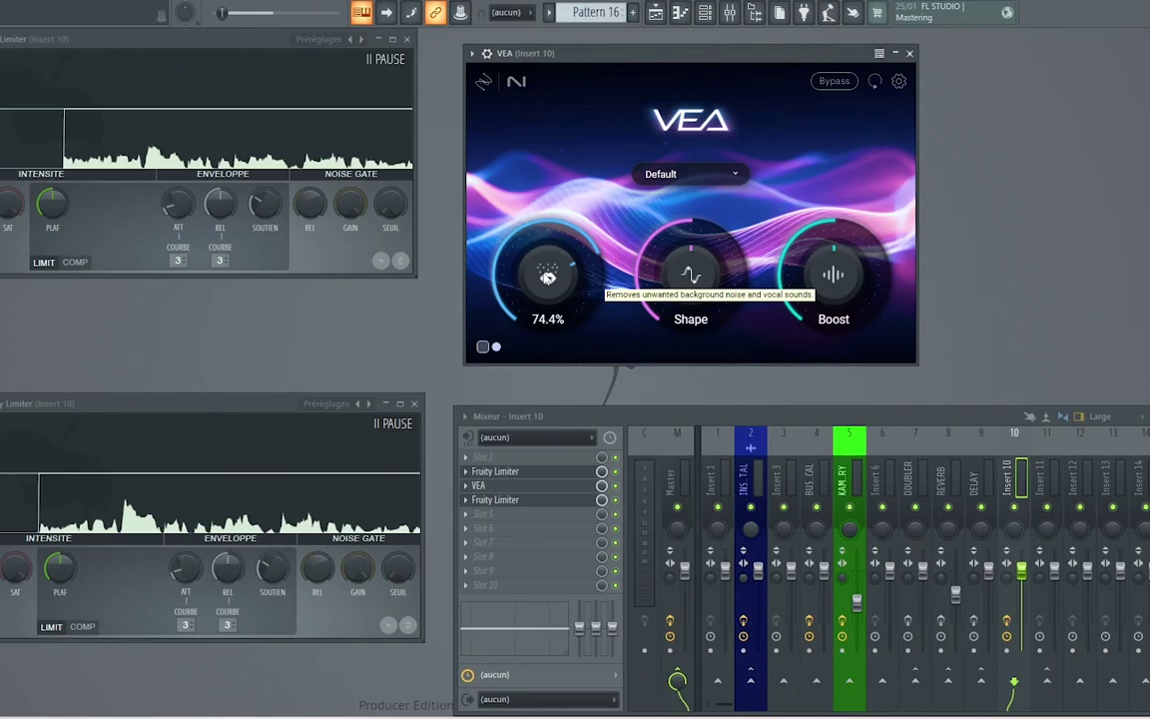
left_click_drag(240, 41, 242, 48)
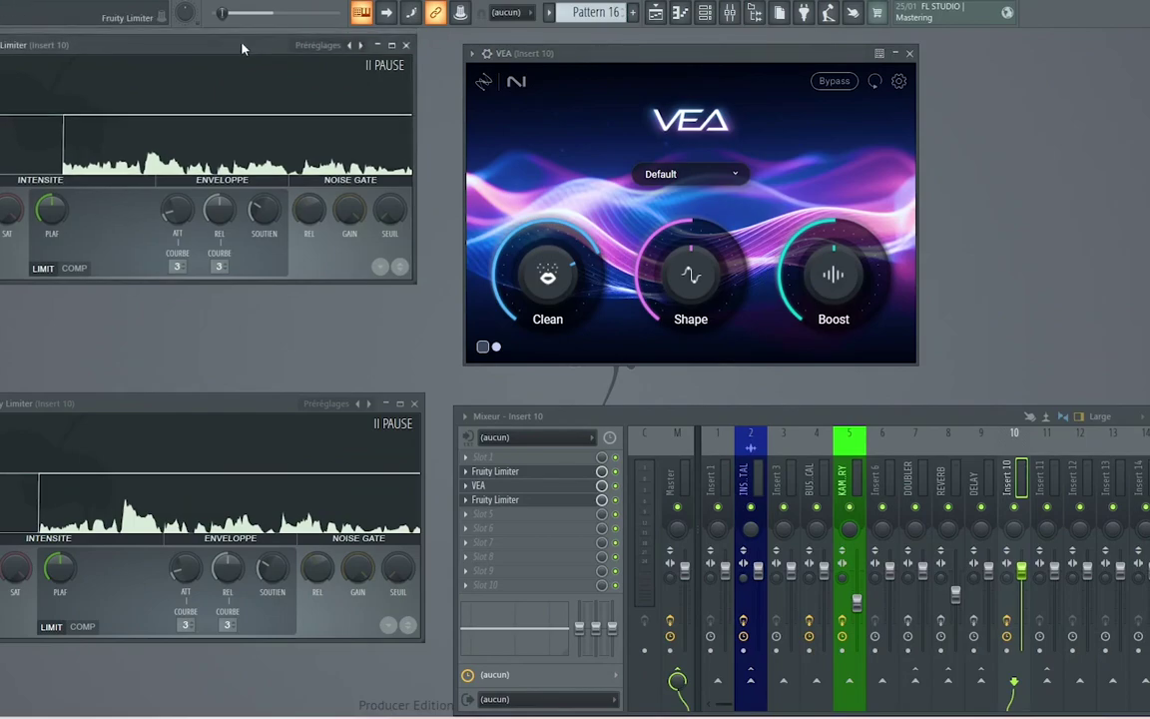
Switch VEA back and forth between its light and dark themes, ending on the dark one
mouse_move(730, 241)
mouse_move(506, 224)
left_click(487, 344)
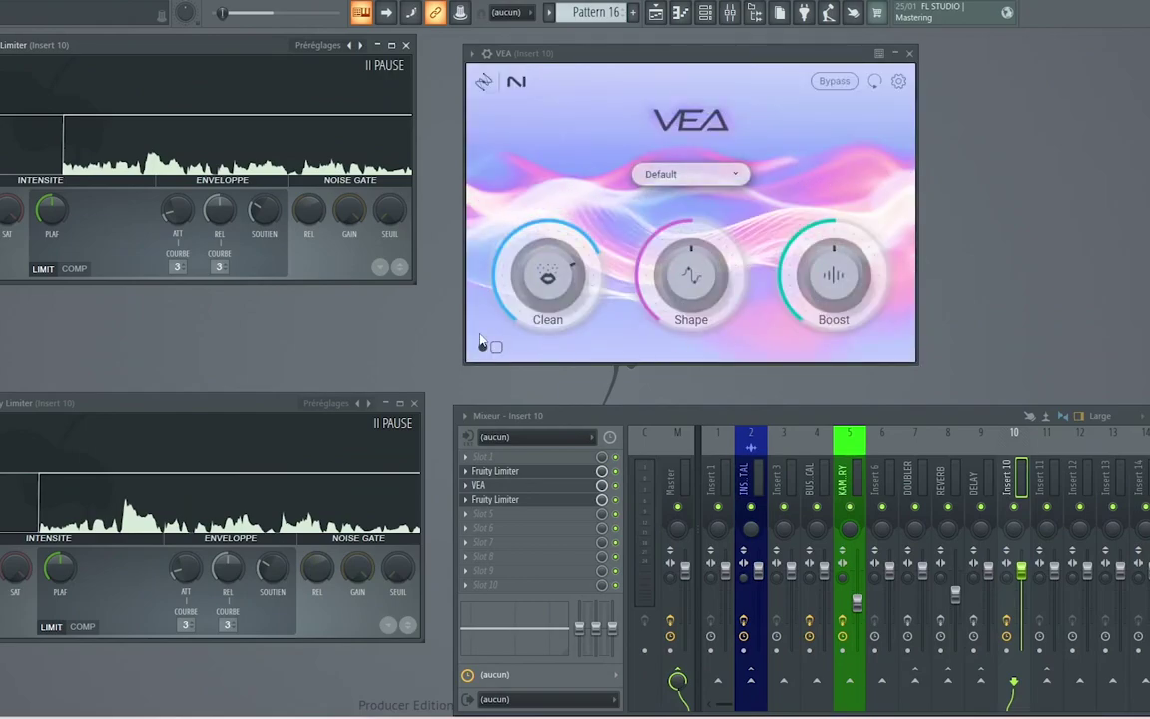
left_click(496, 347)
left_click(483, 347)
left_click(489, 347)
left_click(484, 346)
left_click(489, 346)
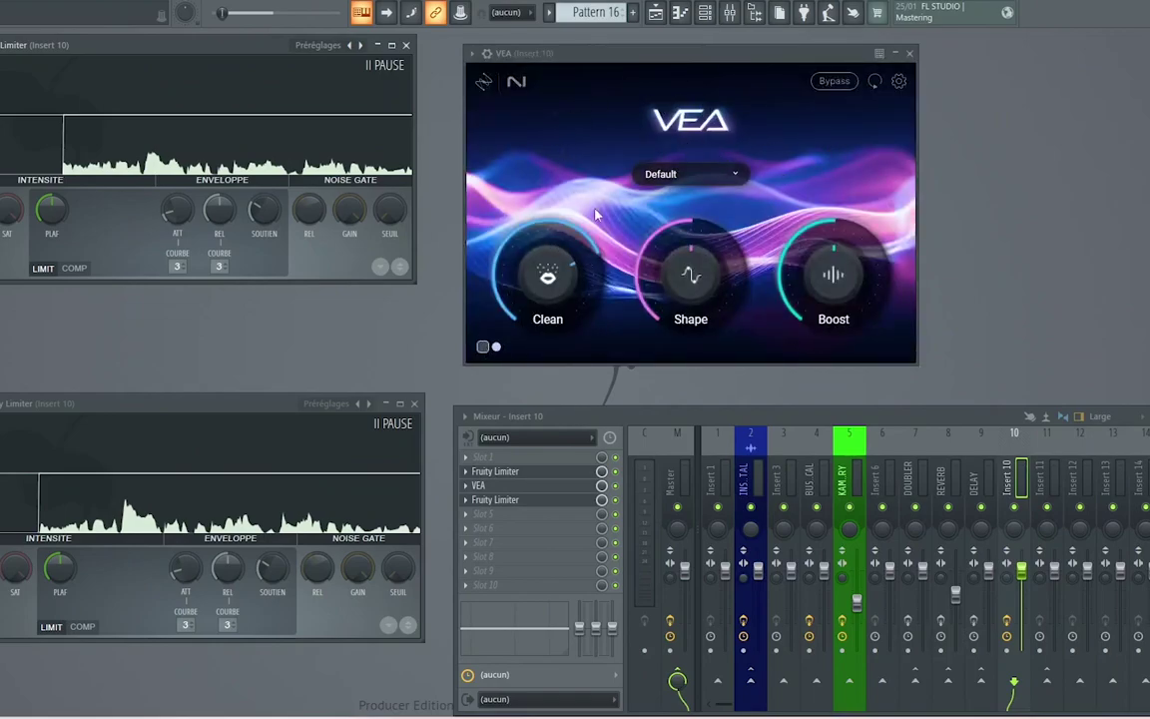
left_click(483, 347)
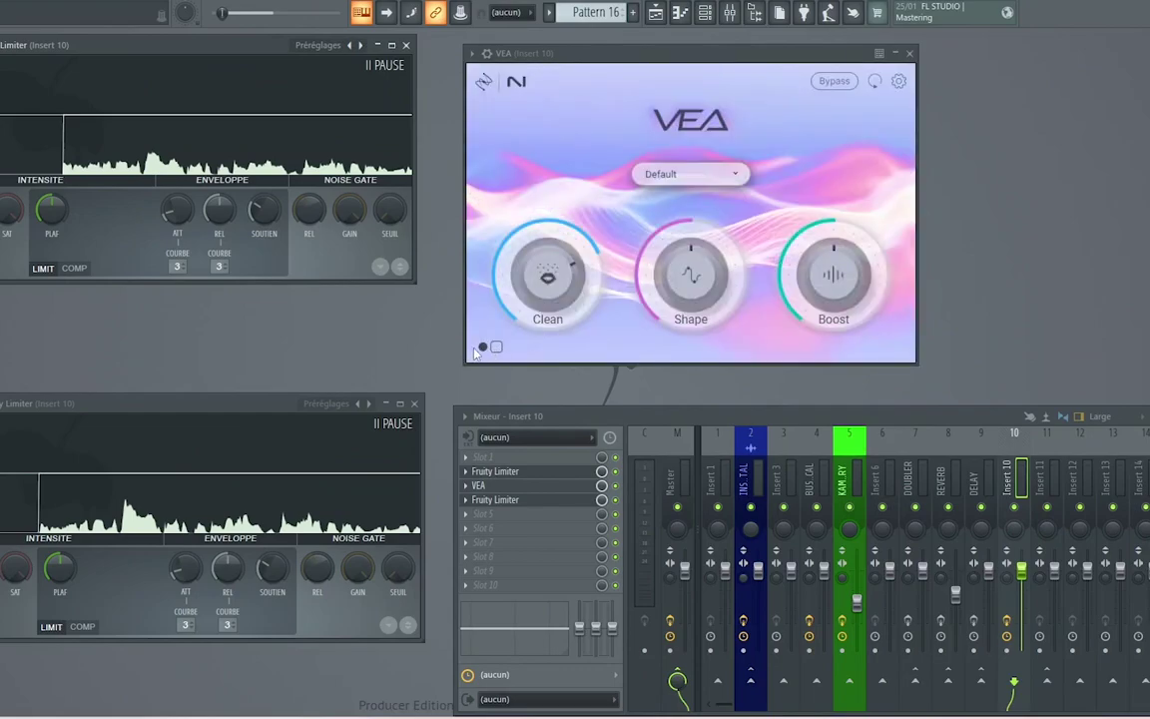
left_click(484, 347)
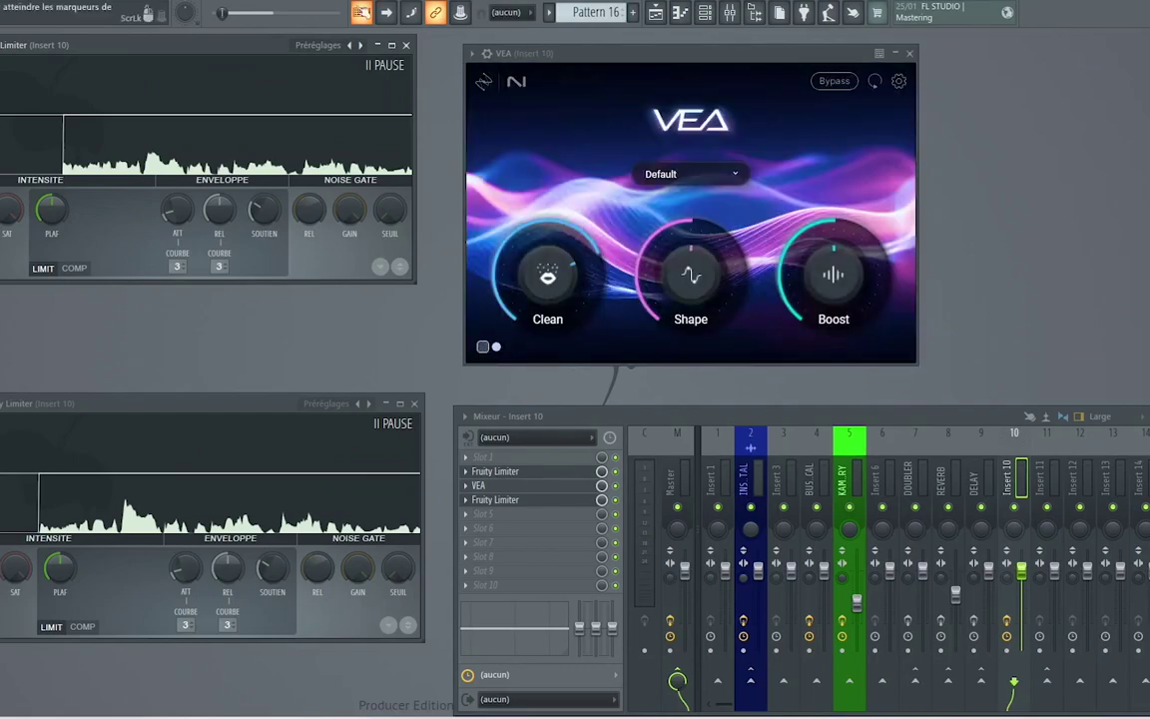
Unfreeze both limiter displays and, during playback, lower VEA's Shape, raise Boost to maximum and settle Clean just below its maximum
left_click(298, 144)
left_click(252, 488)
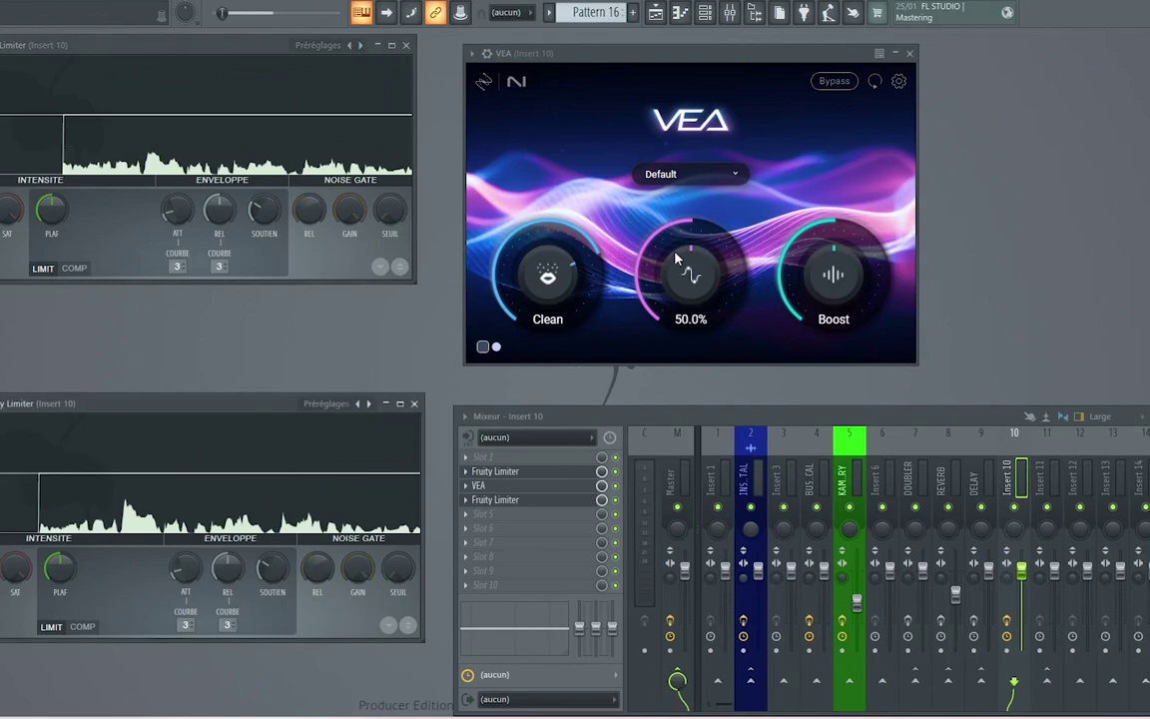
left_click_drag(547, 274, 547, 175)
left_click_drag(702, 228, 685, 340)
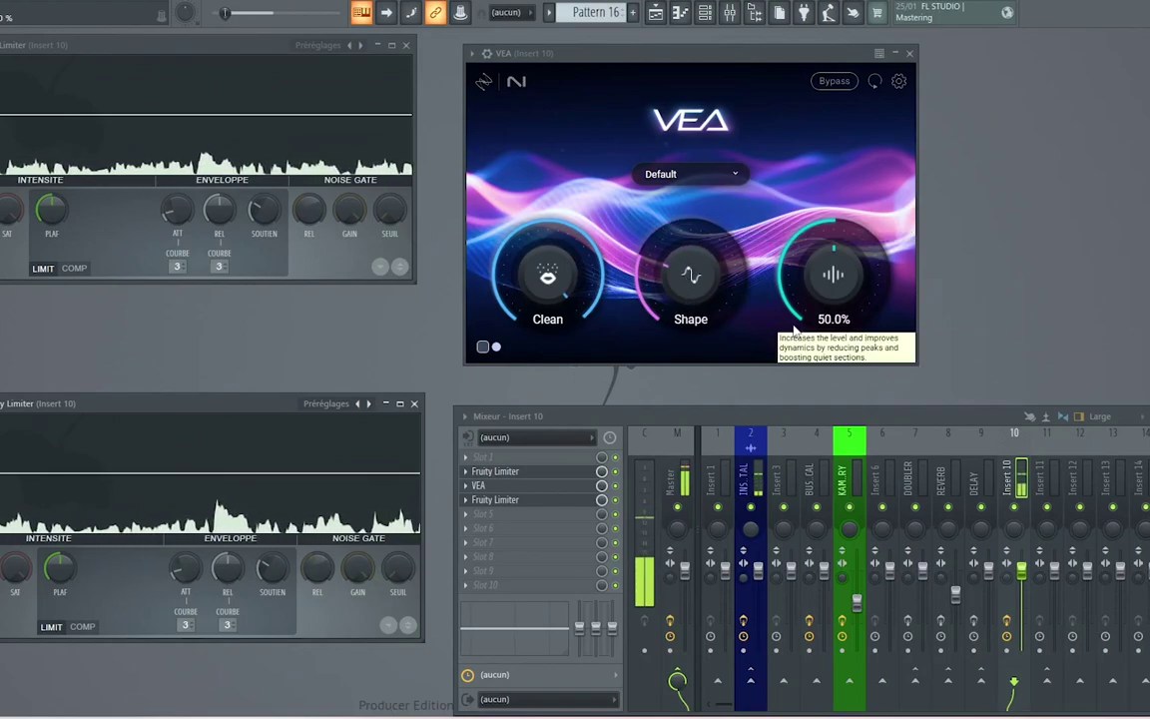
left_click_drag(834, 272, 825, 102)
left_click_drag(531, 258, 535, 321)
Freeze the displays of both Fruity Limiters and stop playback
left_click(248, 467)
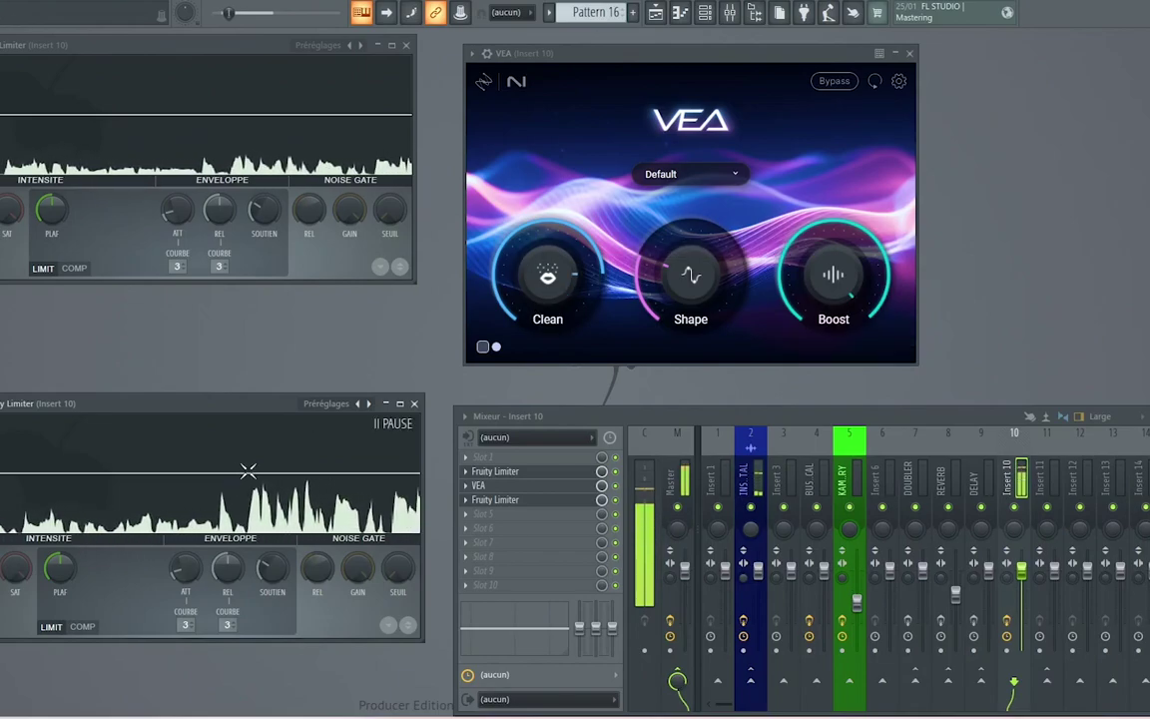
left_click(206, 98)
key("space")
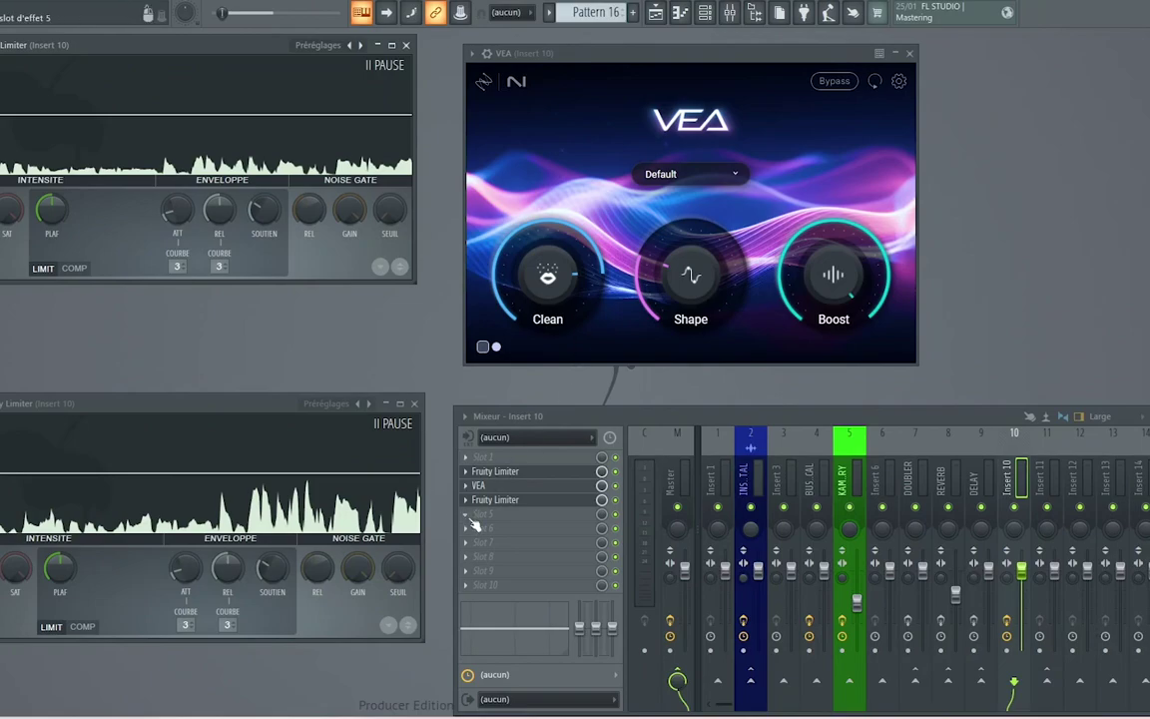
Add a Fruity Limiter in slot 5 of Insert 10 and delete the one in slot 2
left_click(479, 457)
left_click(44, 507)
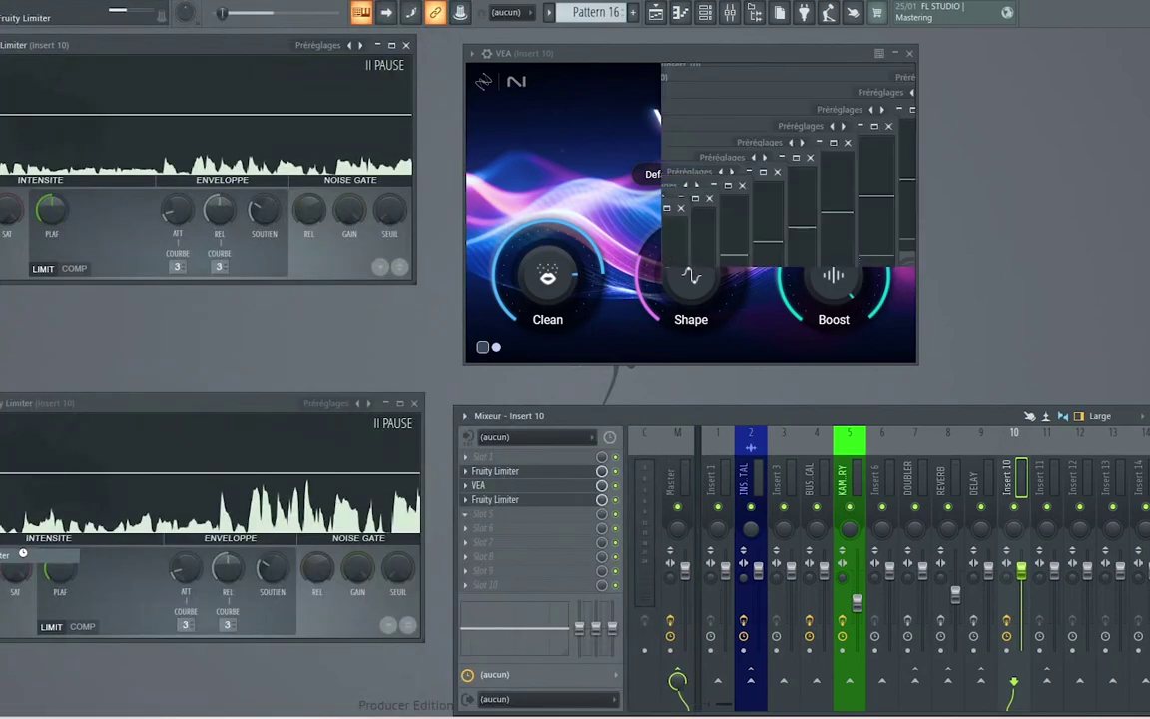
left_click(405, 45)
left_click(466, 473)
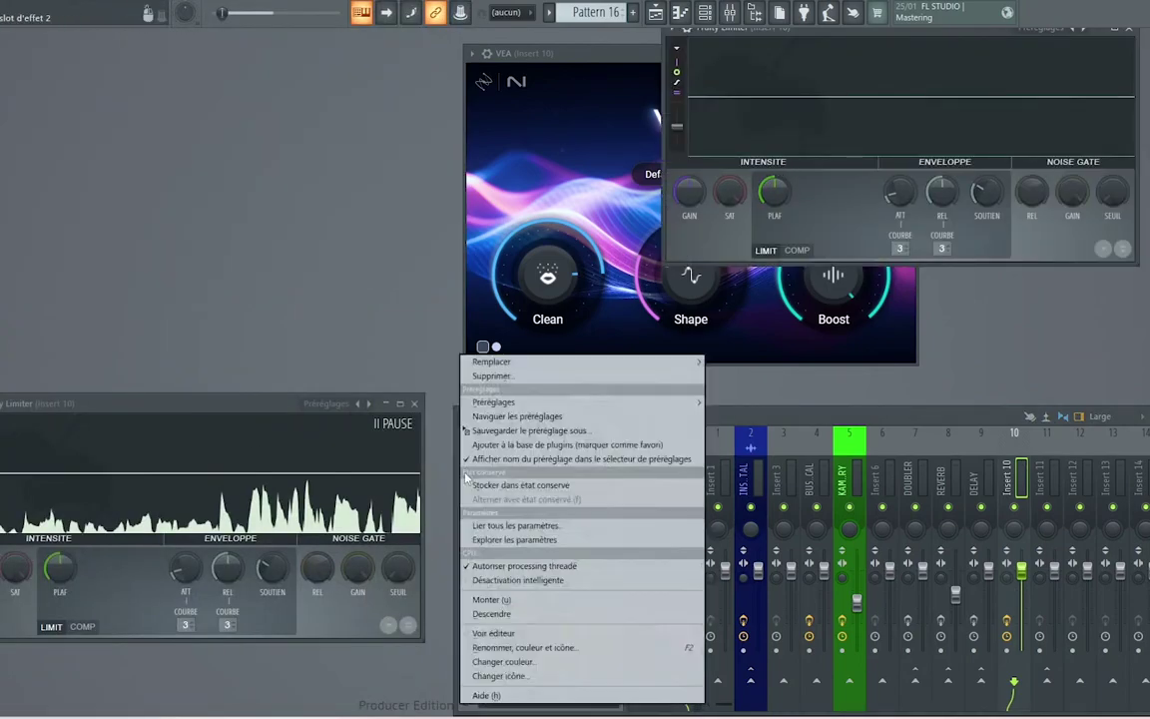
left_click(489, 377)
left_click(610, 397)
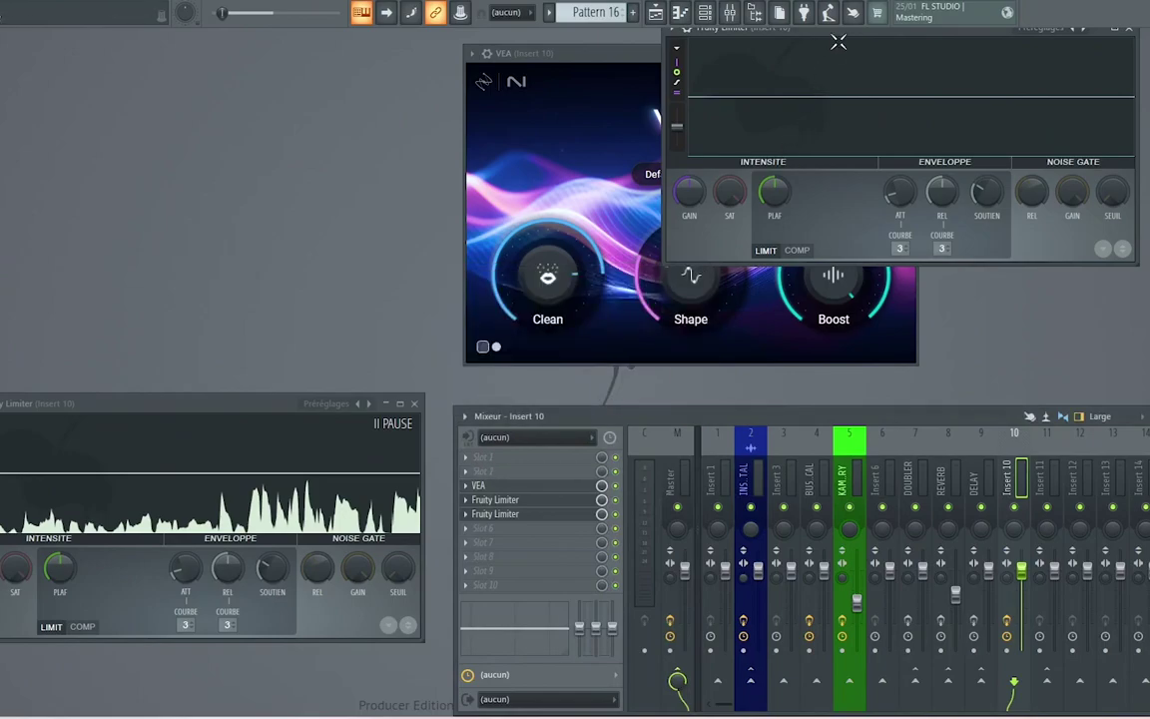
Place the new Fruity Limiter above the slot 4 one, switch it to COMP mode and lower its threshold
left_click_drag(839, 39, 189, 126)
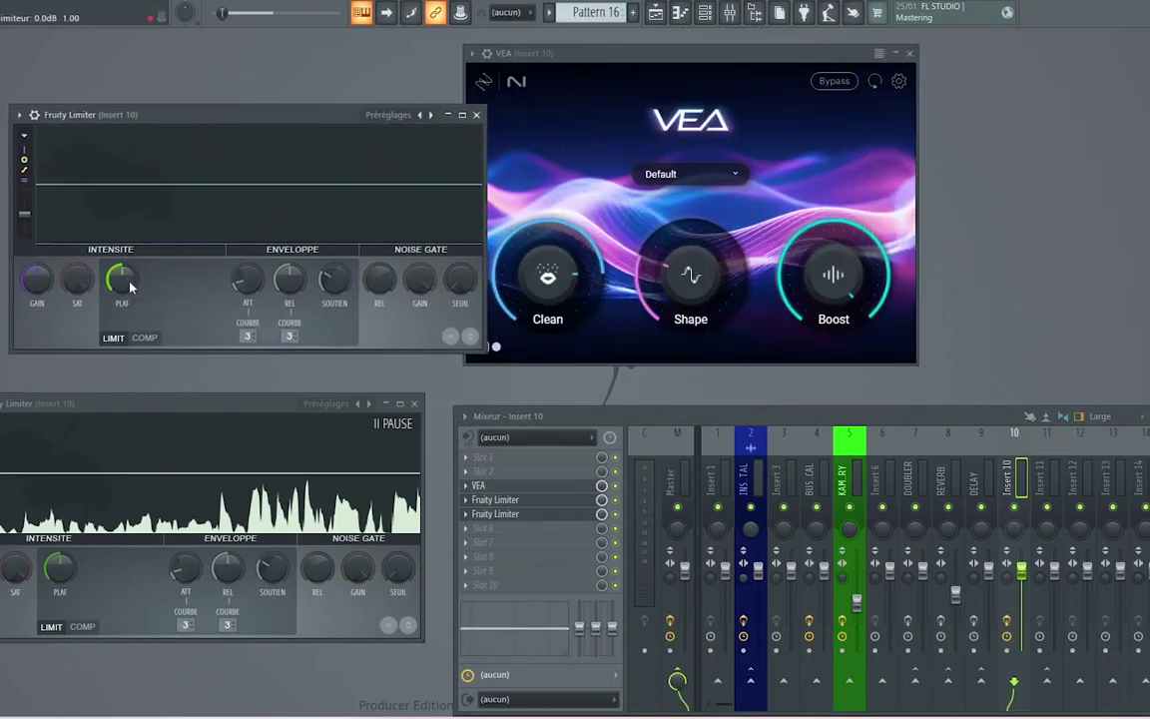
left_click(146, 337)
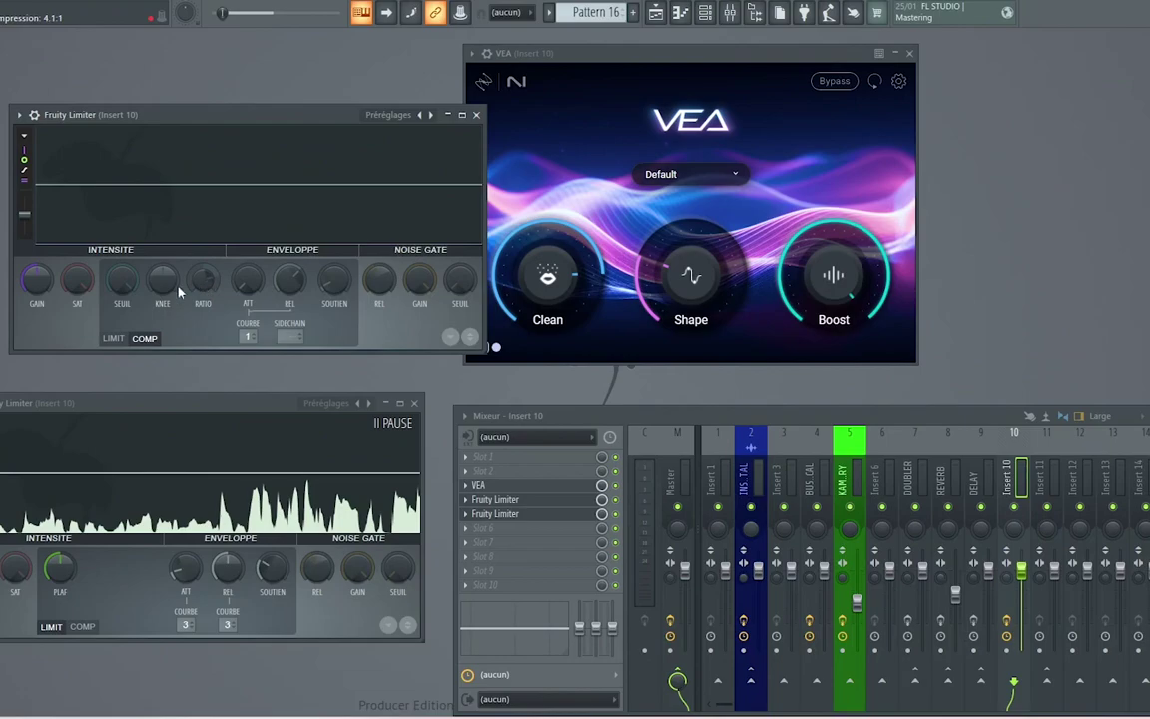
left_click_drag(120, 279, 120, 329)
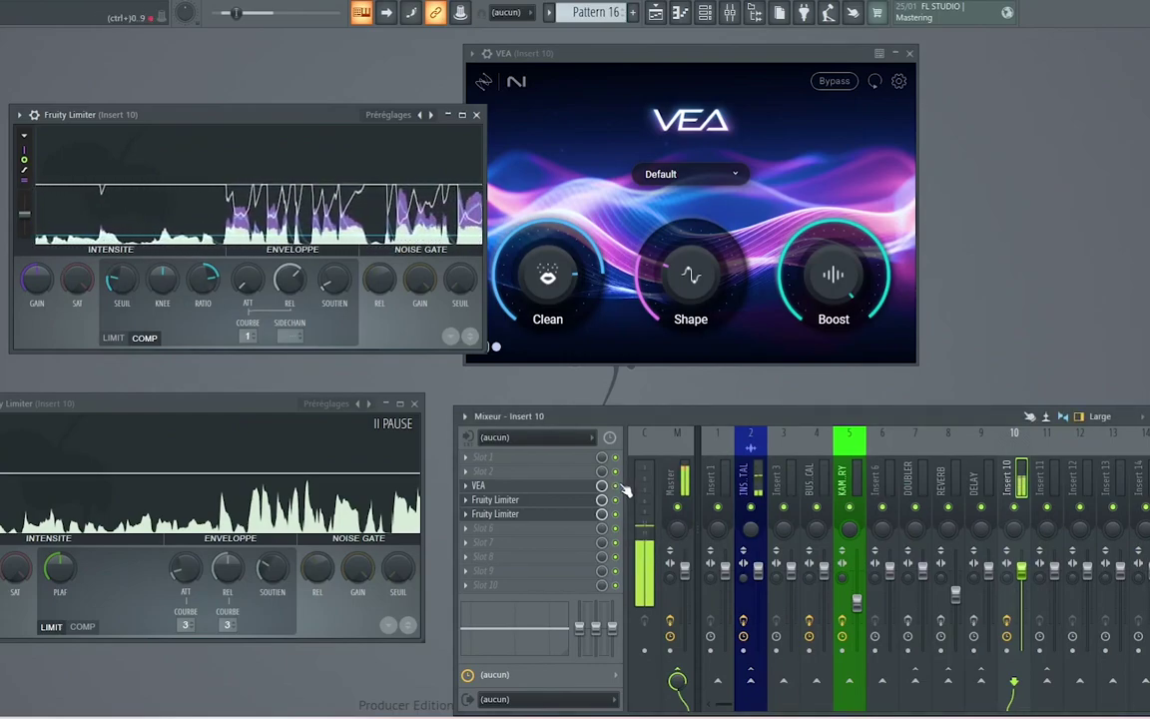
Lower VEA's Clean to 45.8% and reduce Shape while the track plays
left_click_drag(547, 280, 550, 351)
left_click_drag(697, 290, 693, 261)
left_click_drag(557, 258, 551, 291)
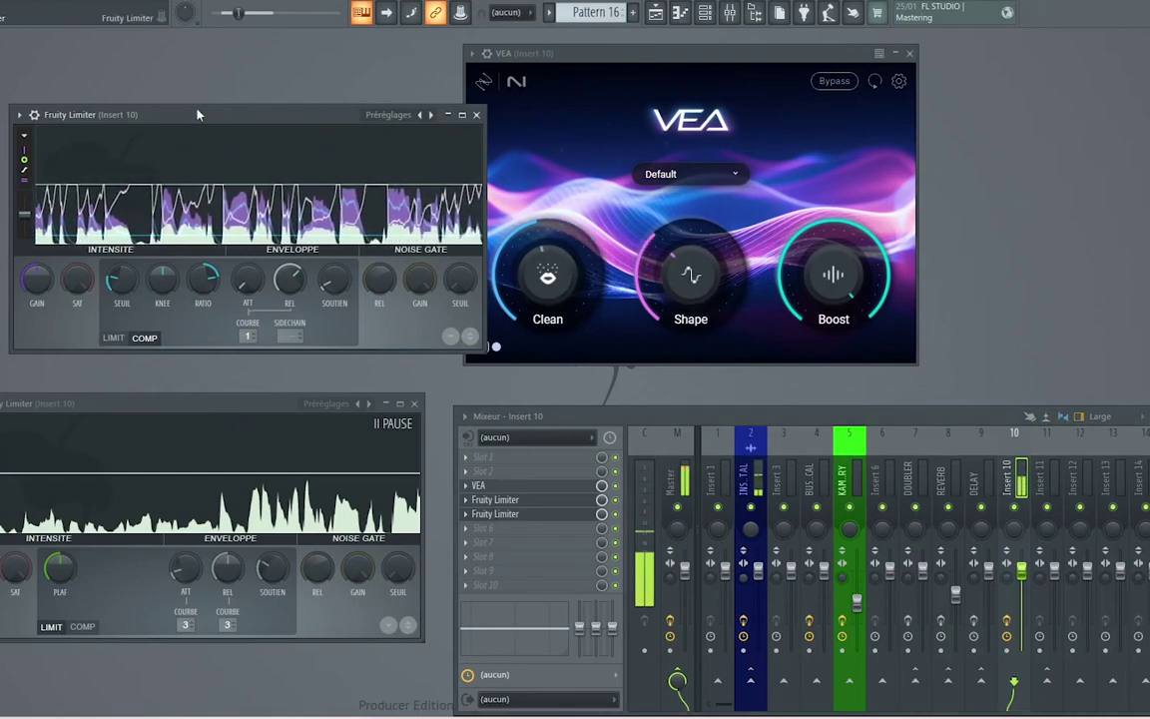
Move the slot 5 Fruity Limiter window off VEA and stop playback
left_click_drag(228, 117, 192, 110)
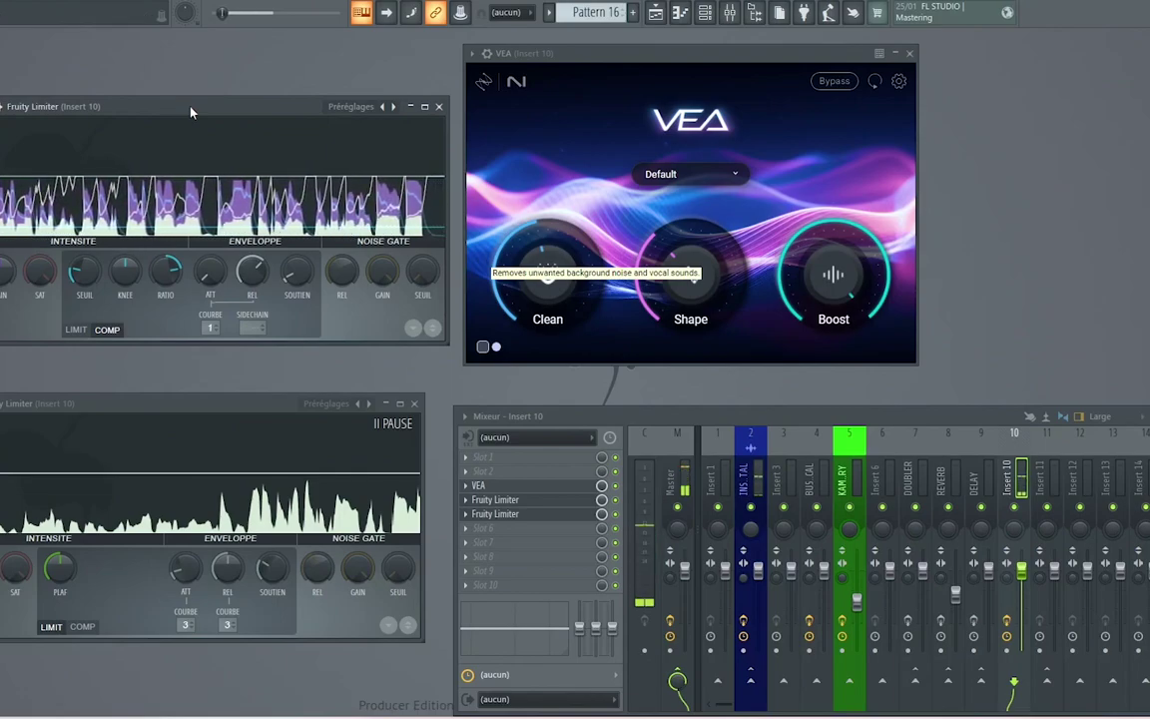
key("space")
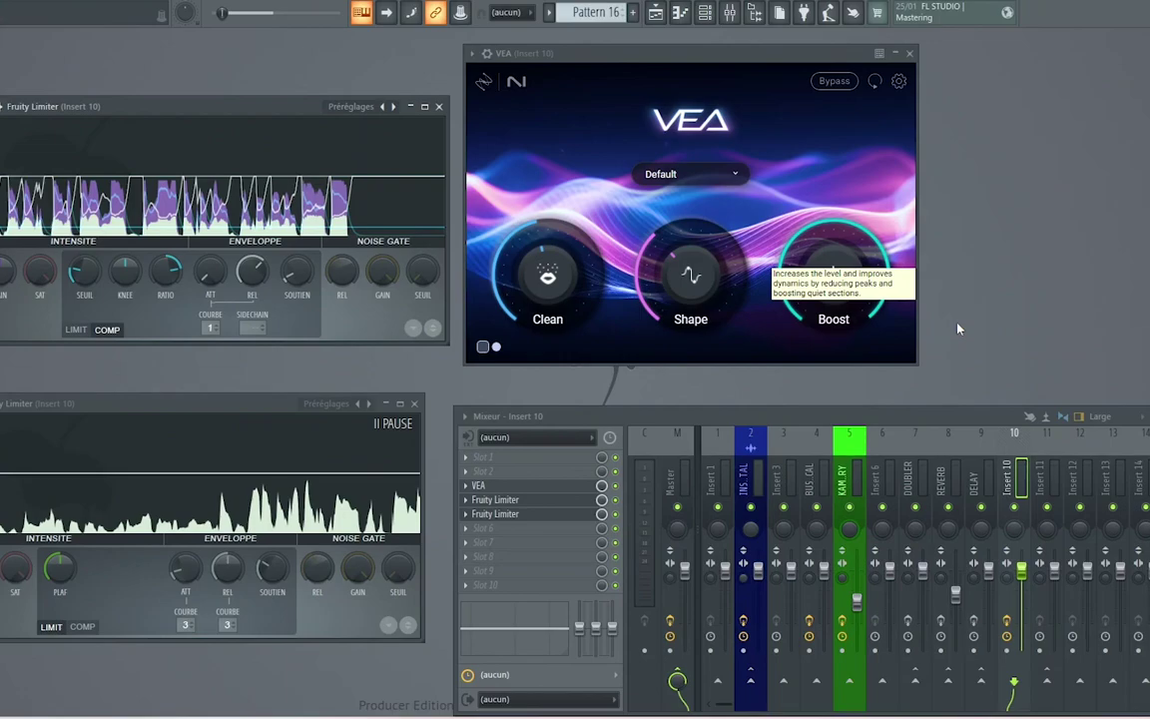
mouse_move(521, 304)
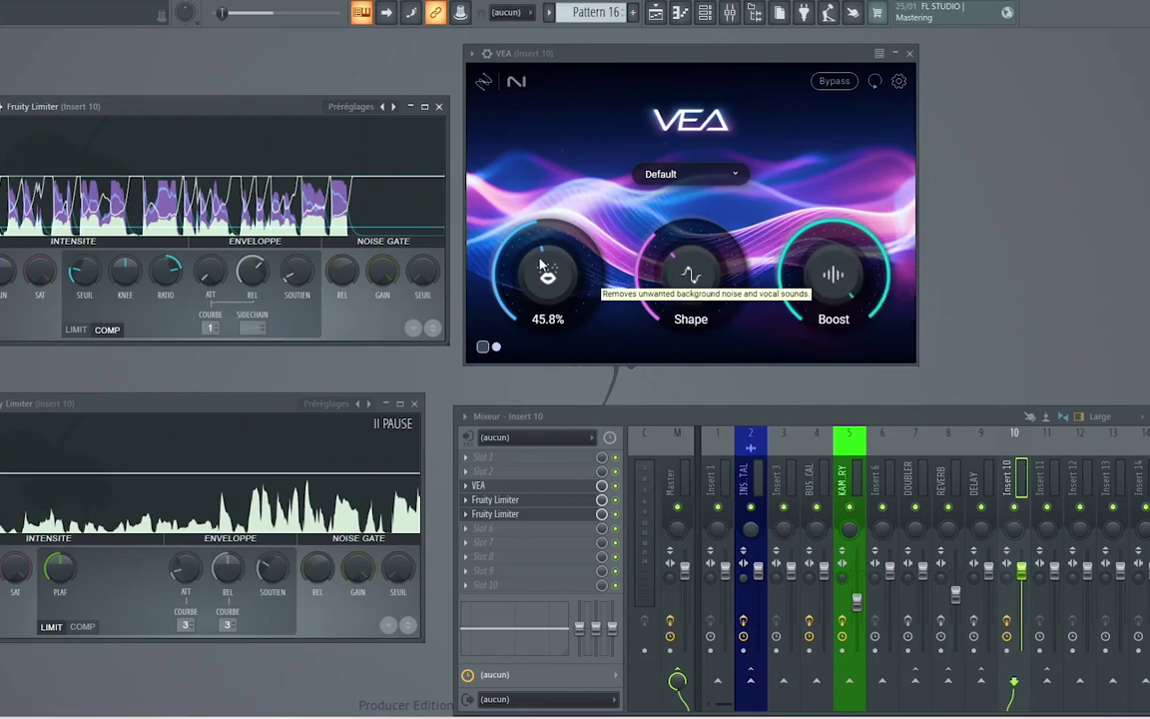